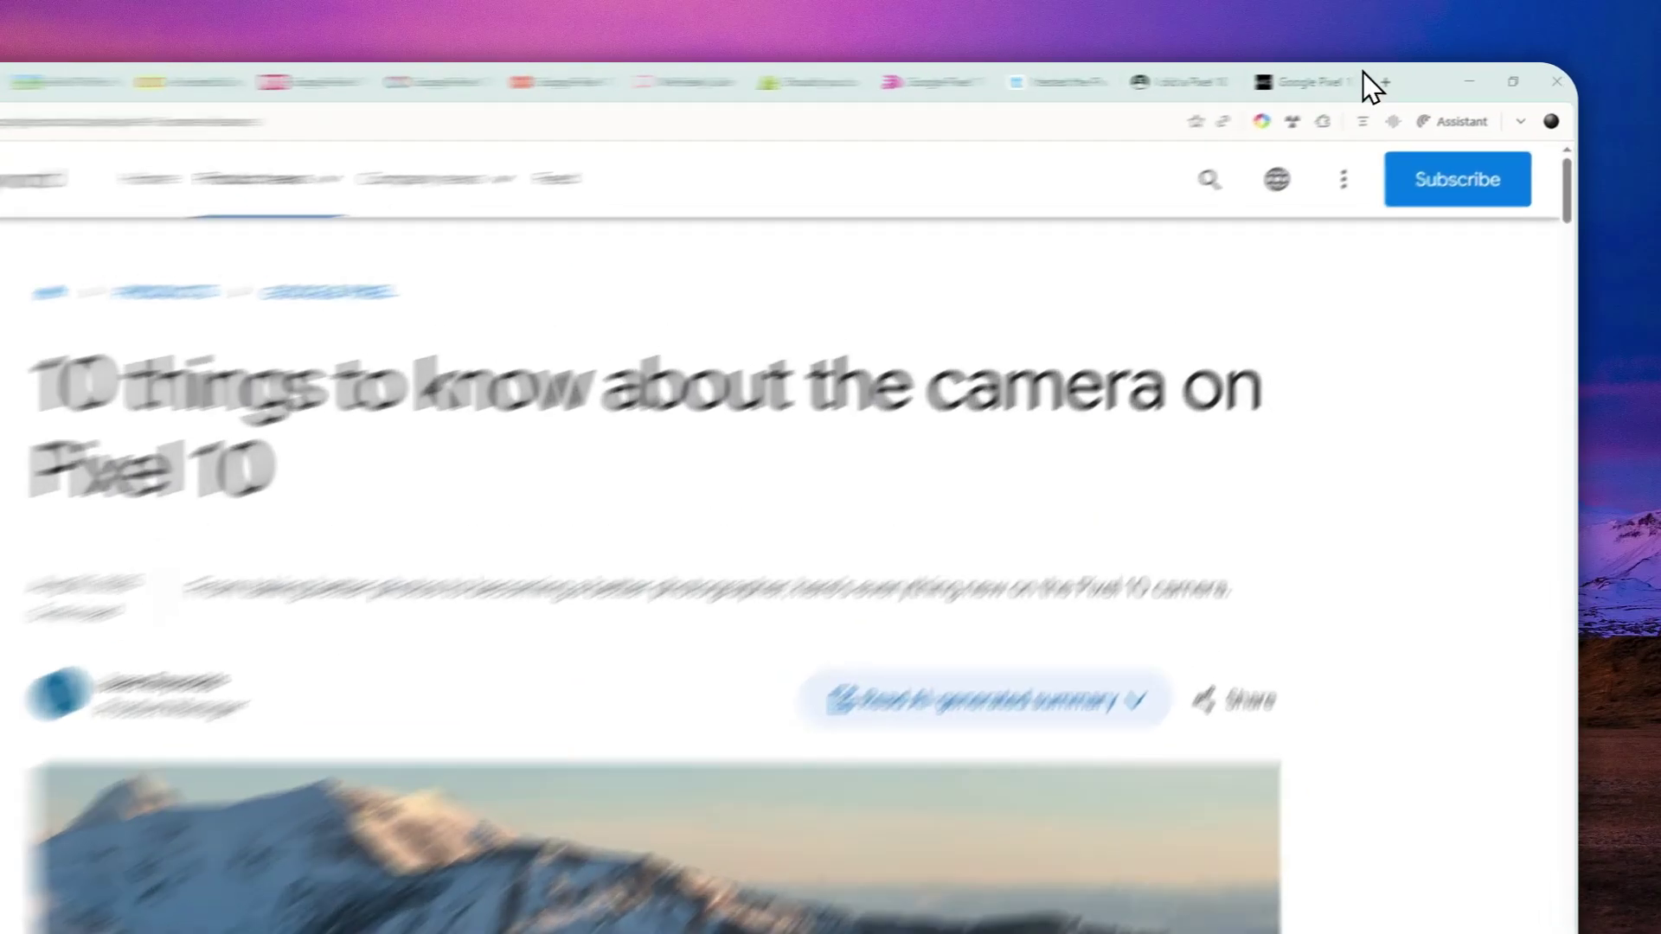
# - Open a new tab beside the Pixel 10 reviews, then switch to the Pixel 10 Pro review tabs
pyautogui.click(1420, 77)
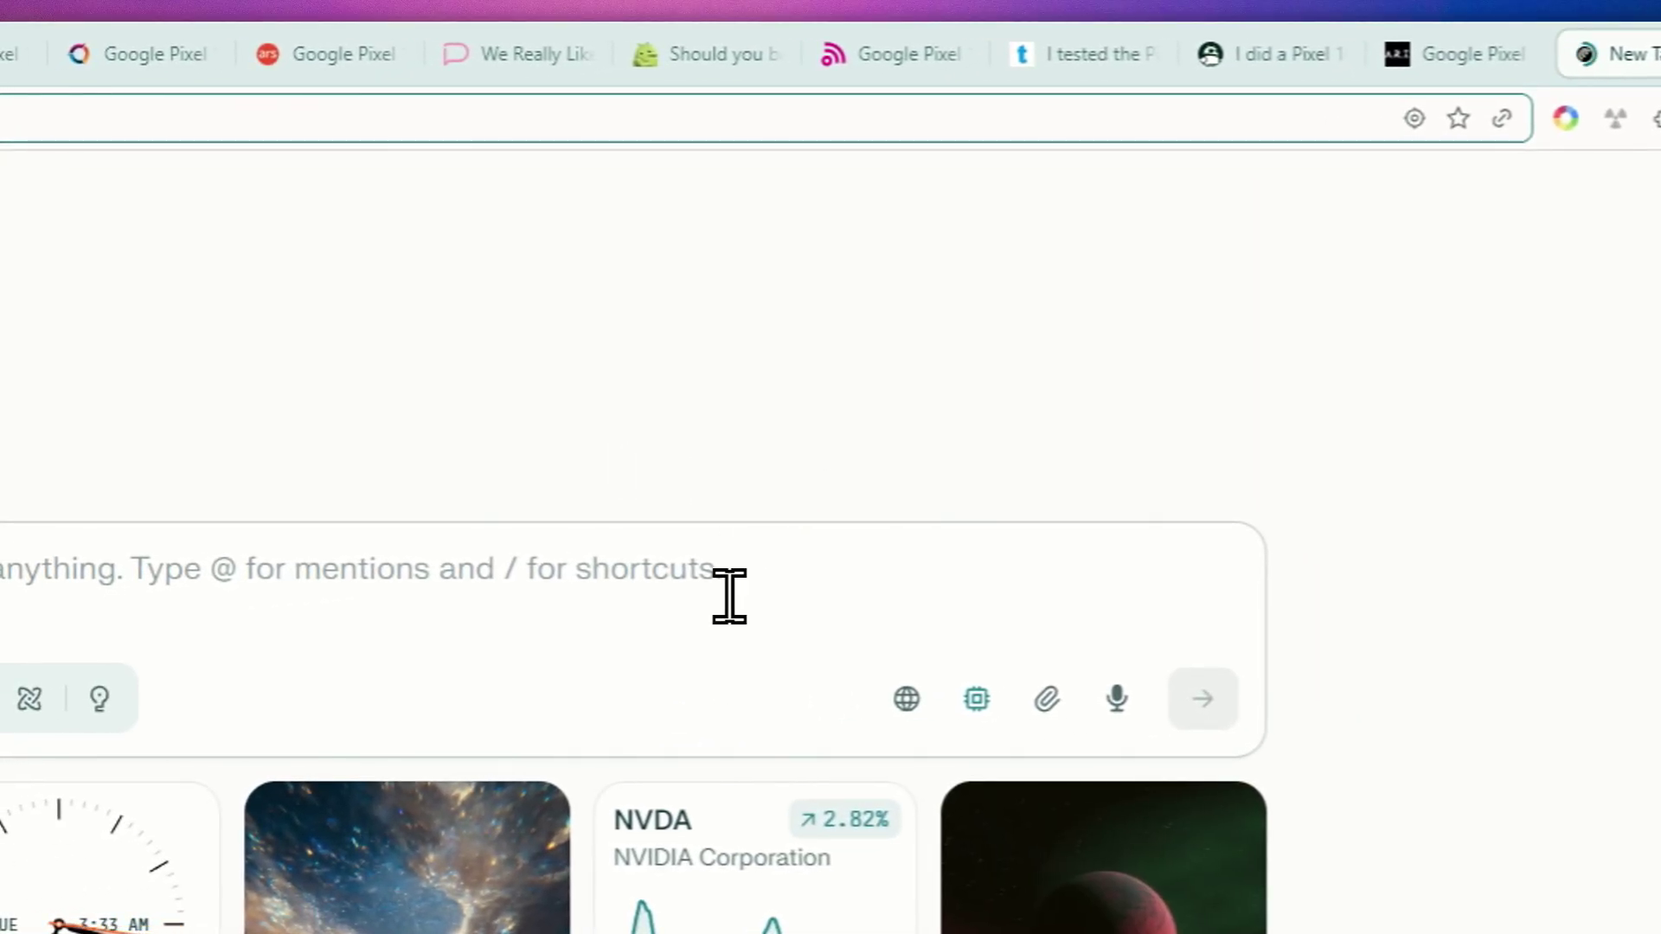
pyautogui.click(709, 598)
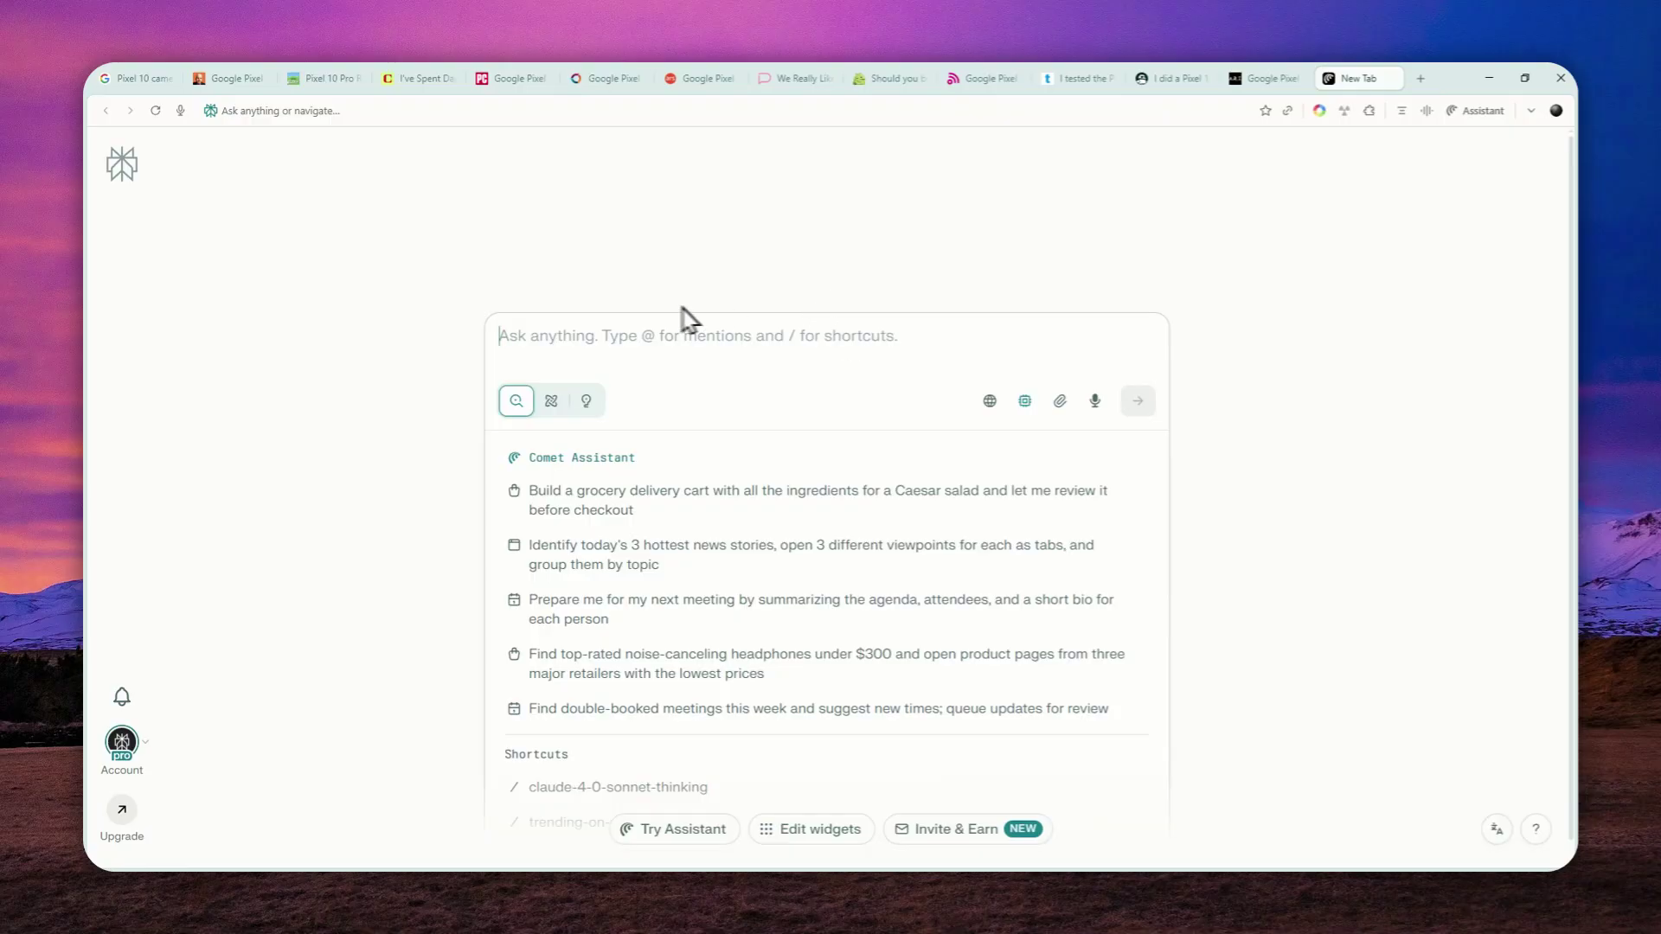
pyautogui.click(341, 78)
pyautogui.click(411, 78)
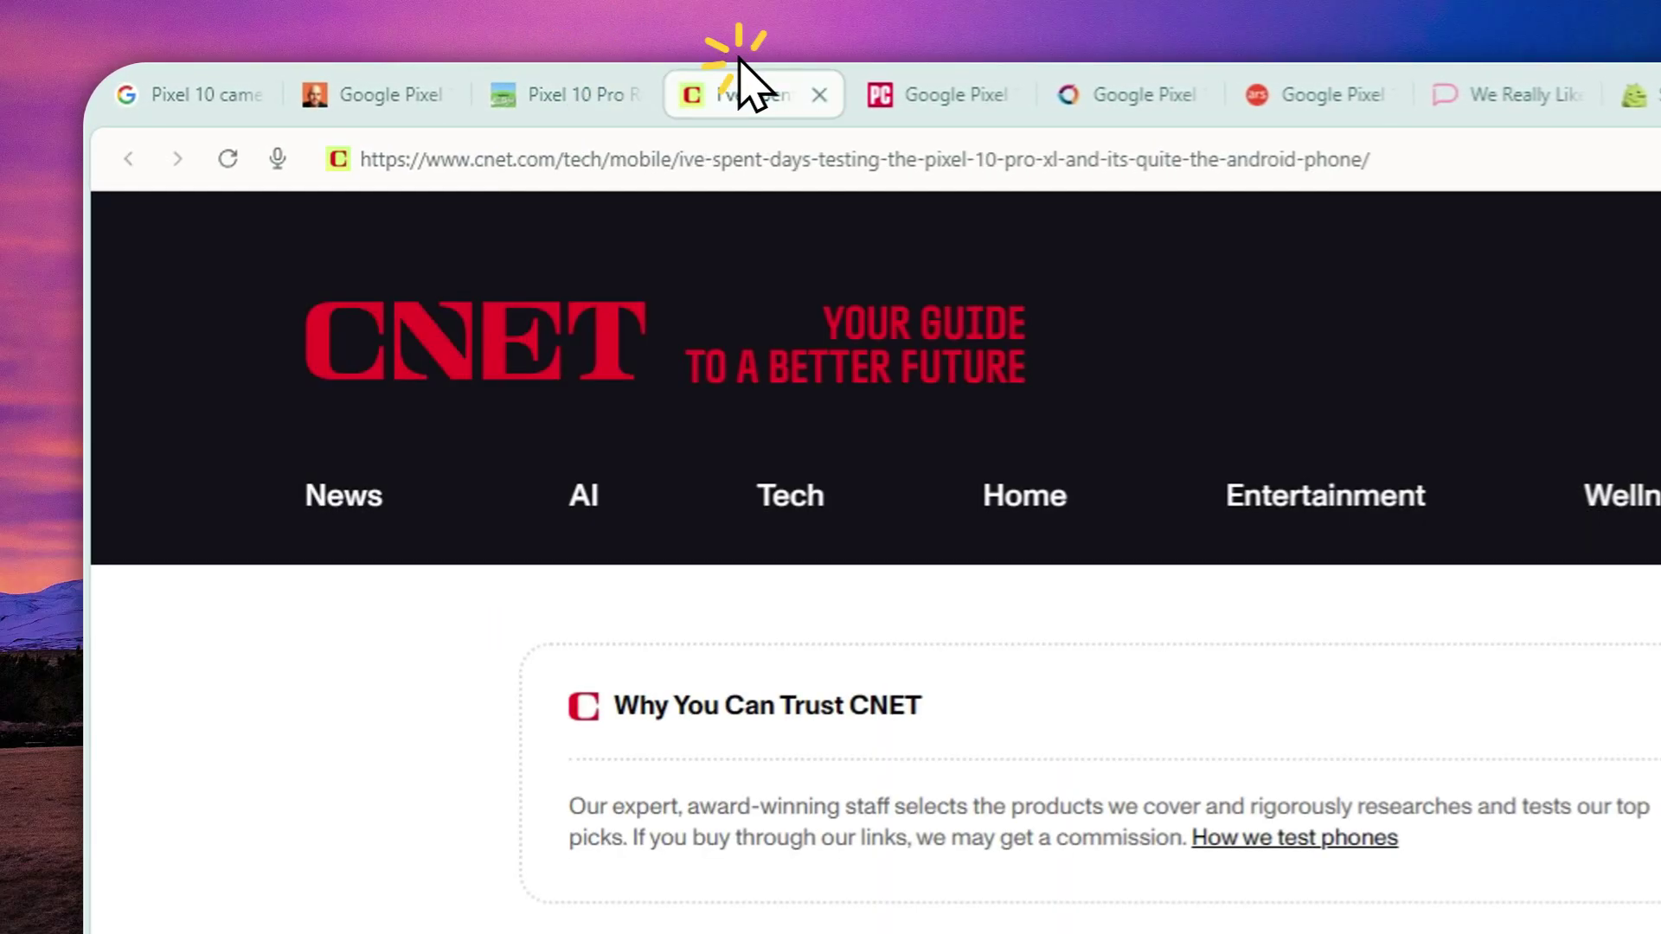
# - Look through the PCMag Pixel 10 review and the Tom's Guide Pixel 10 Pro article
pyautogui.click(947, 63)
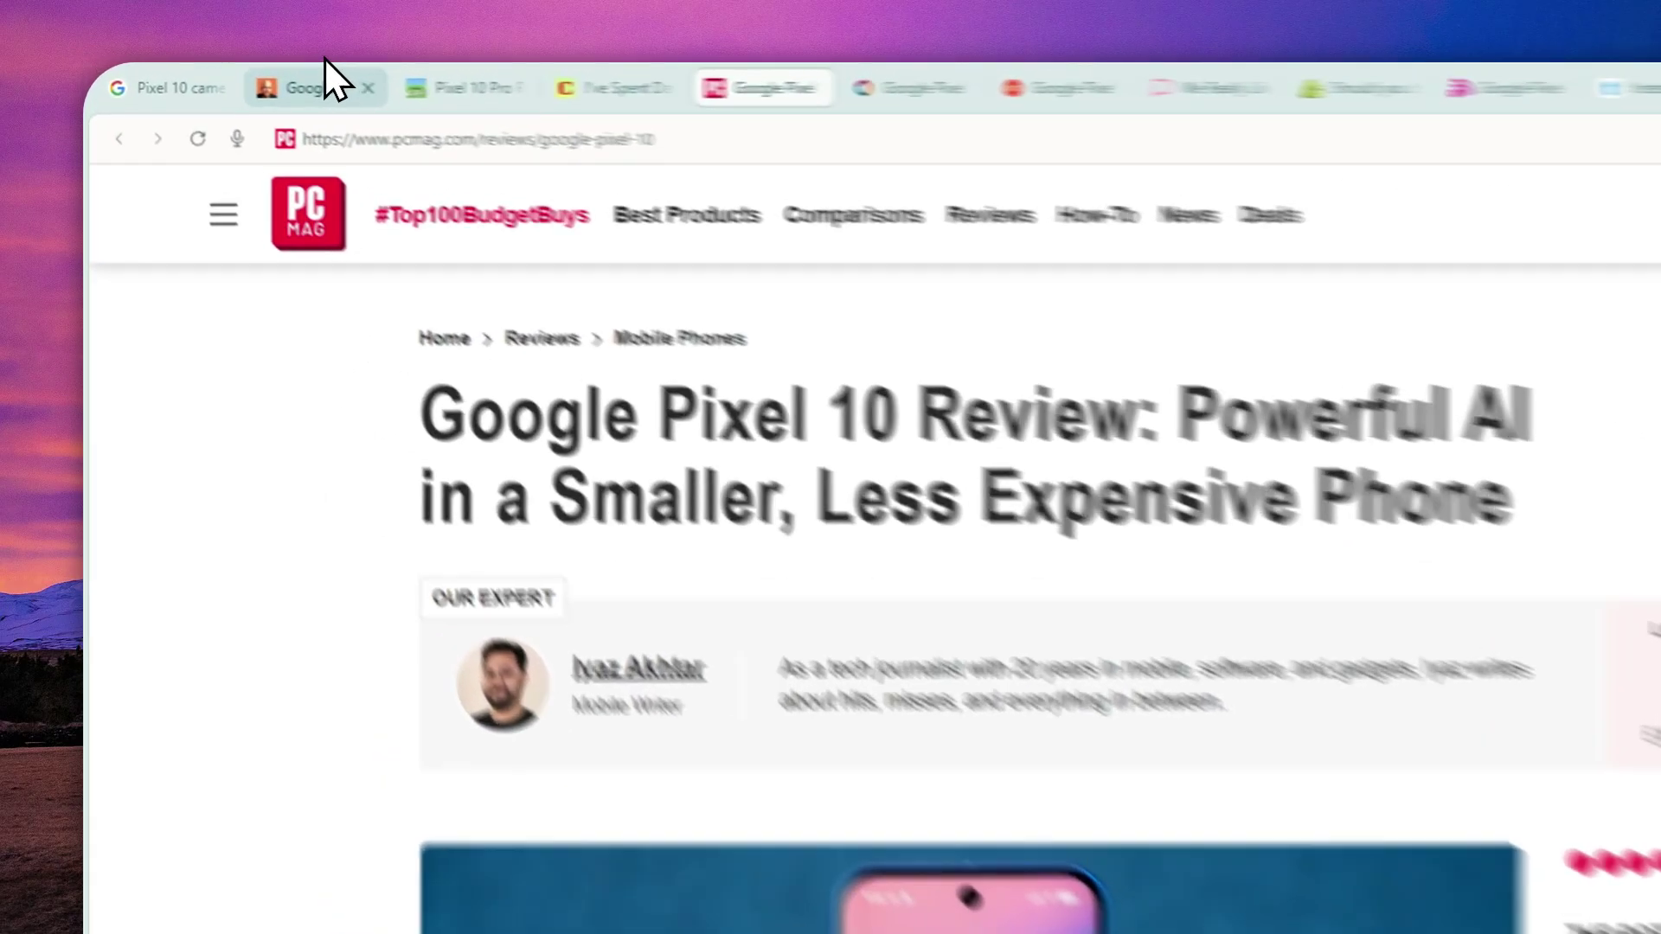
pyautogui.click(232, 77)
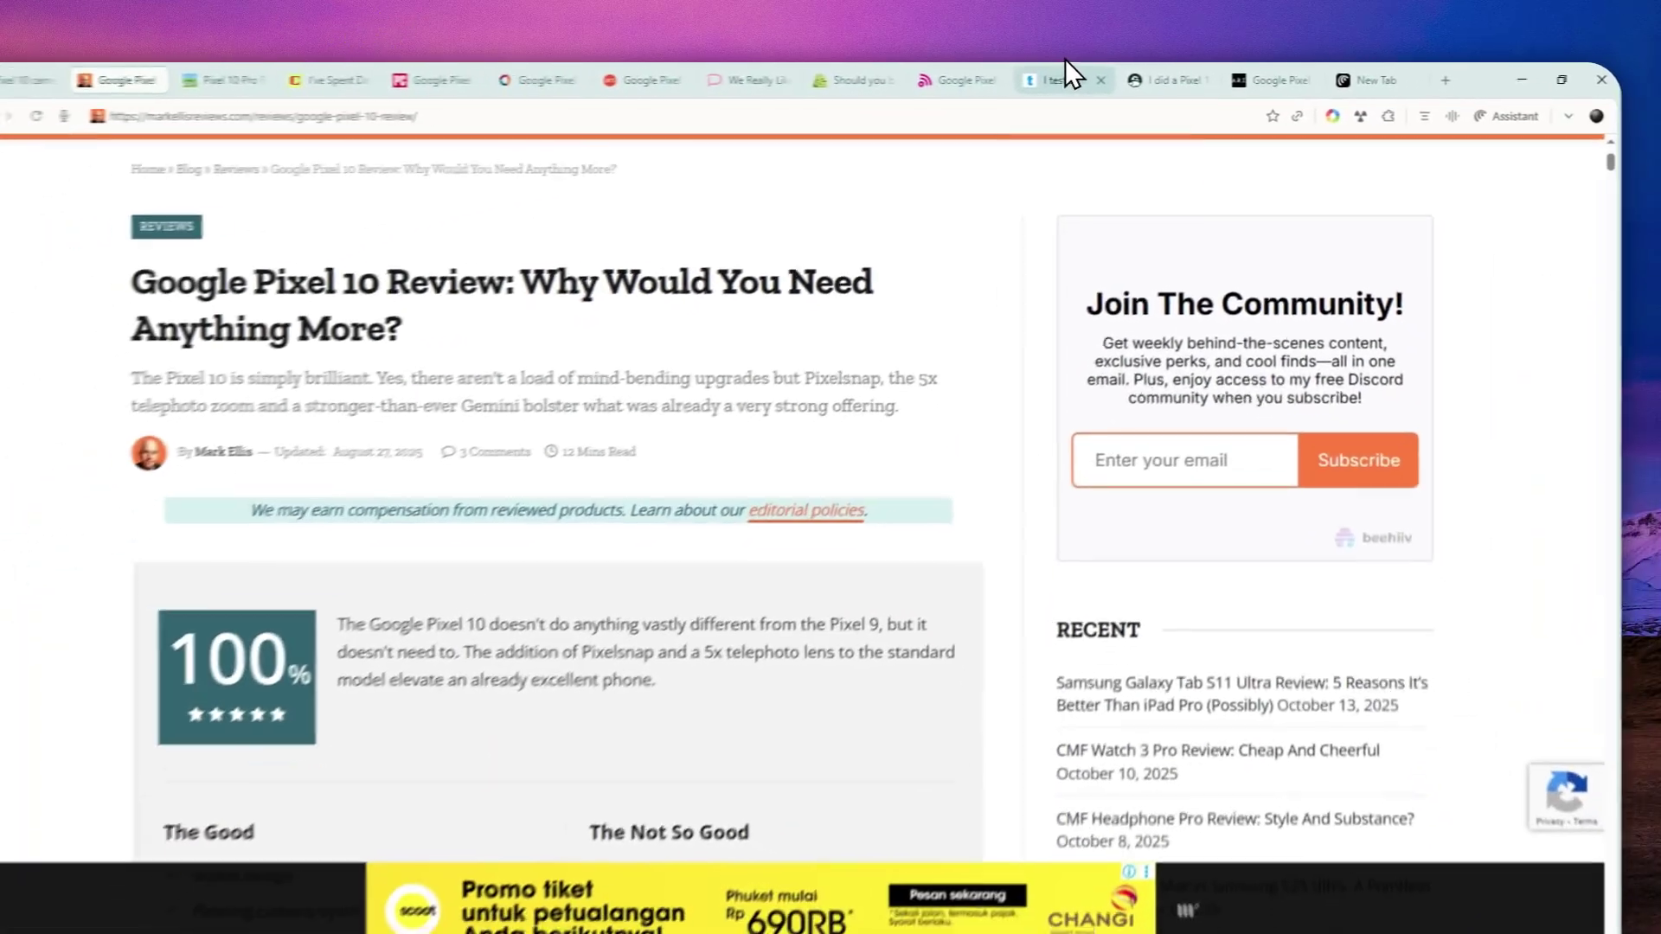
pyautogui.moveTo(1079, 63)
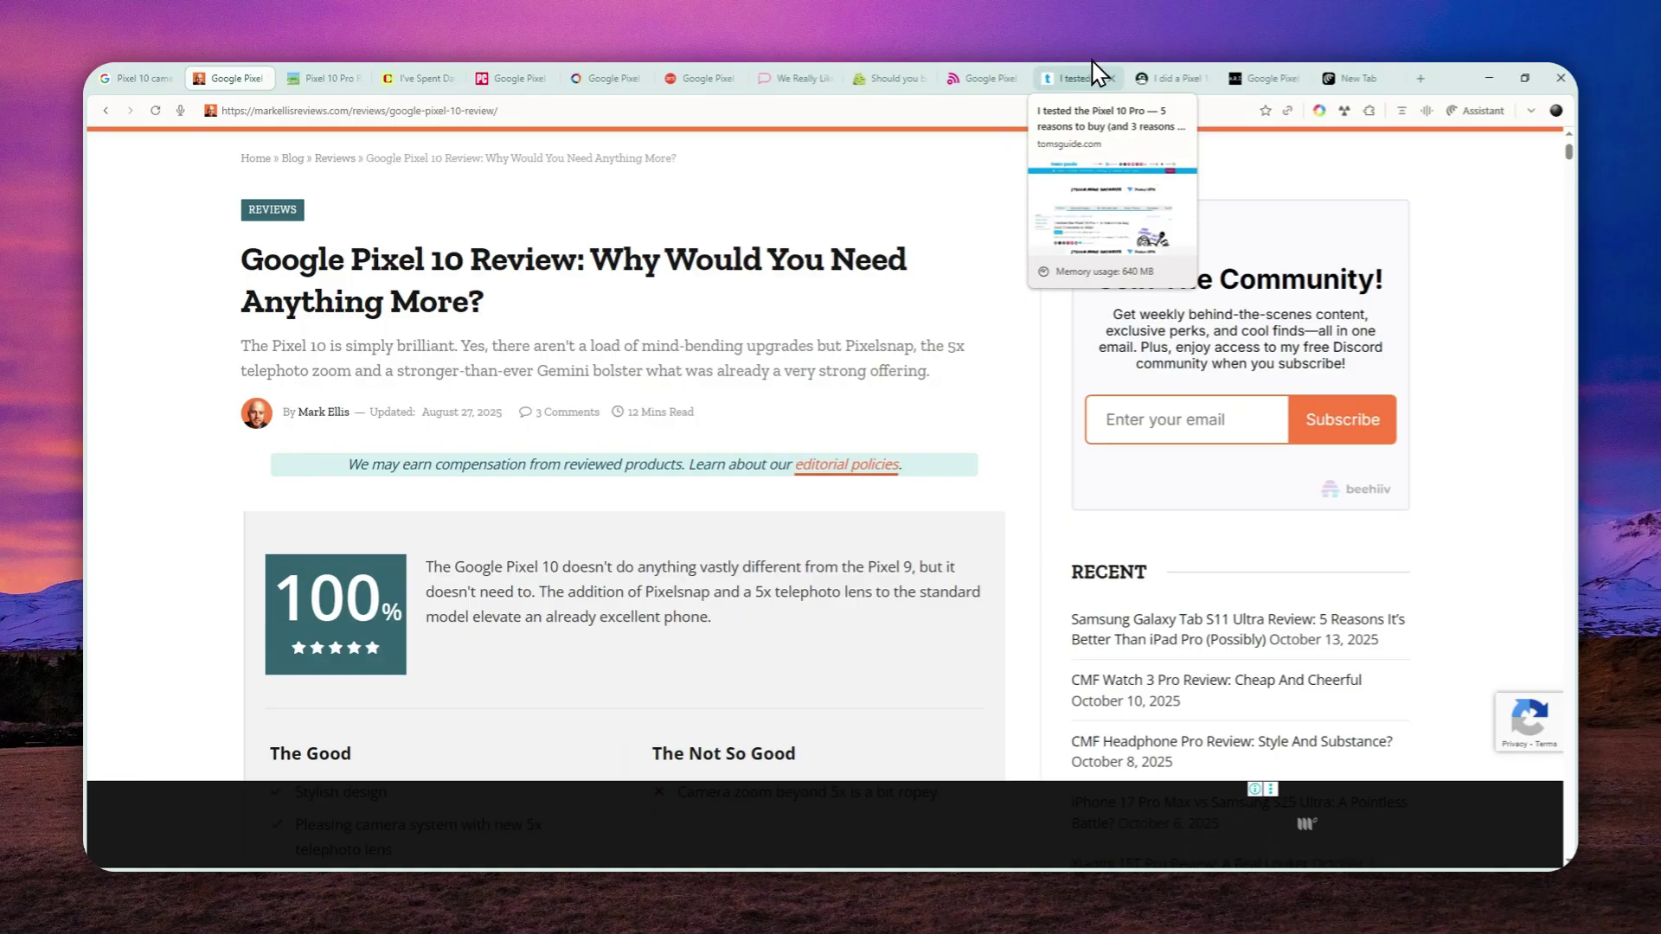
pyautogui.click(1092, 74)
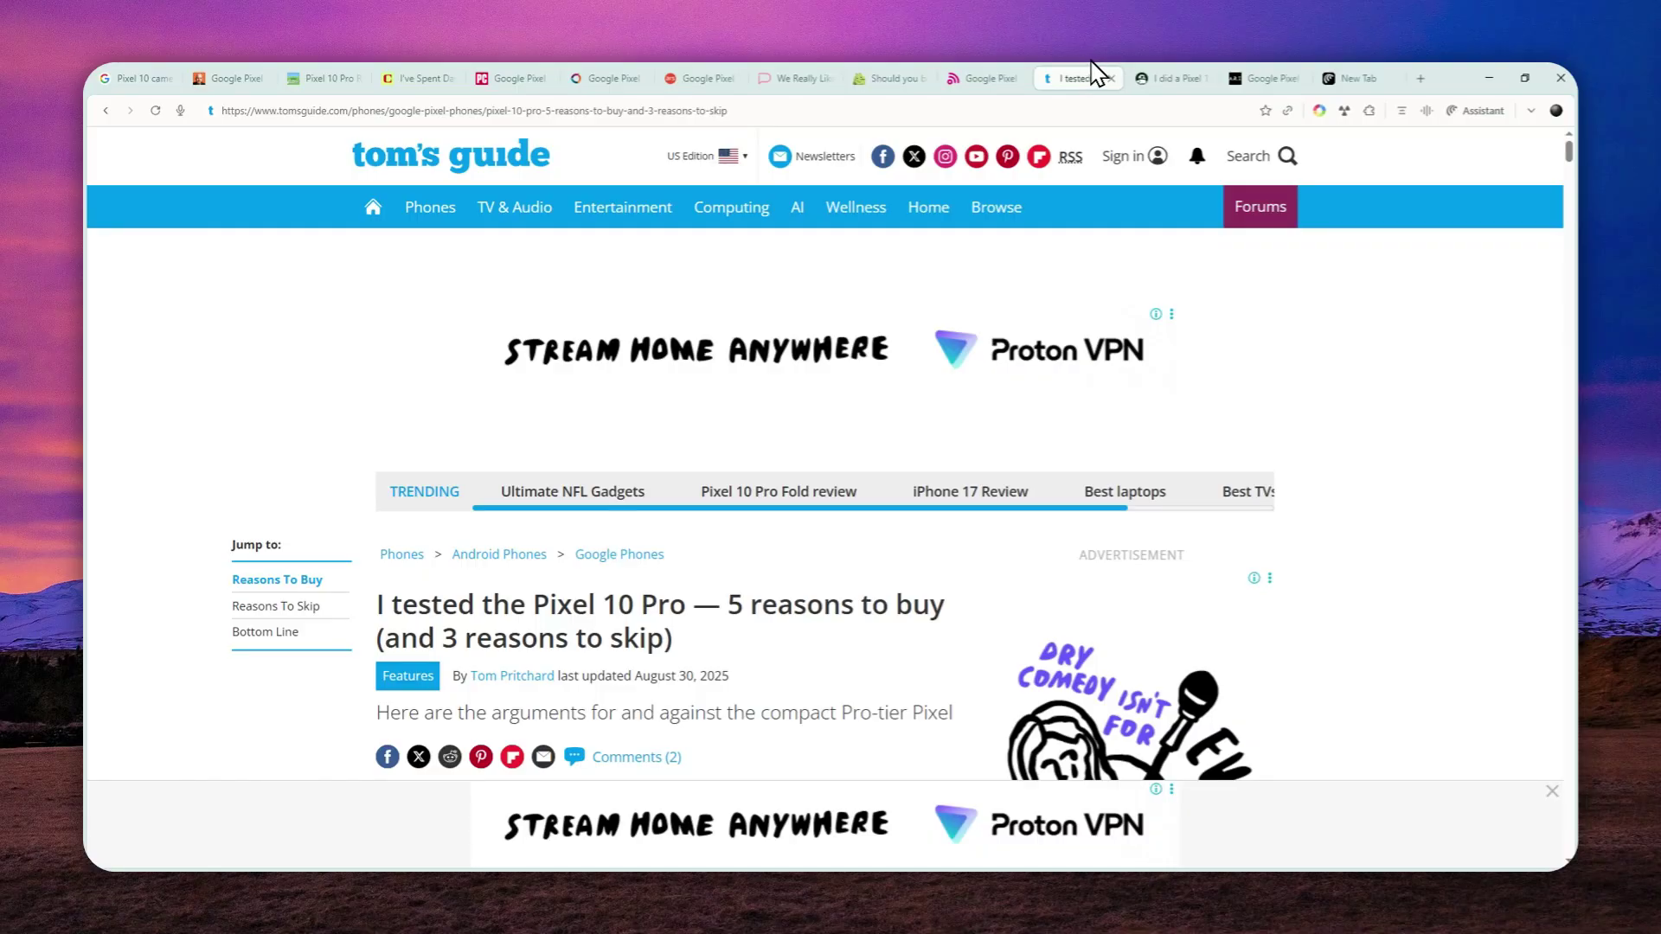
pyautogui.moveTo(869, 72)
# - Back on the New Tab page, enter /sen, pick /sentiment and submit it to the Assistant
pyautogui.click(1355, 76)
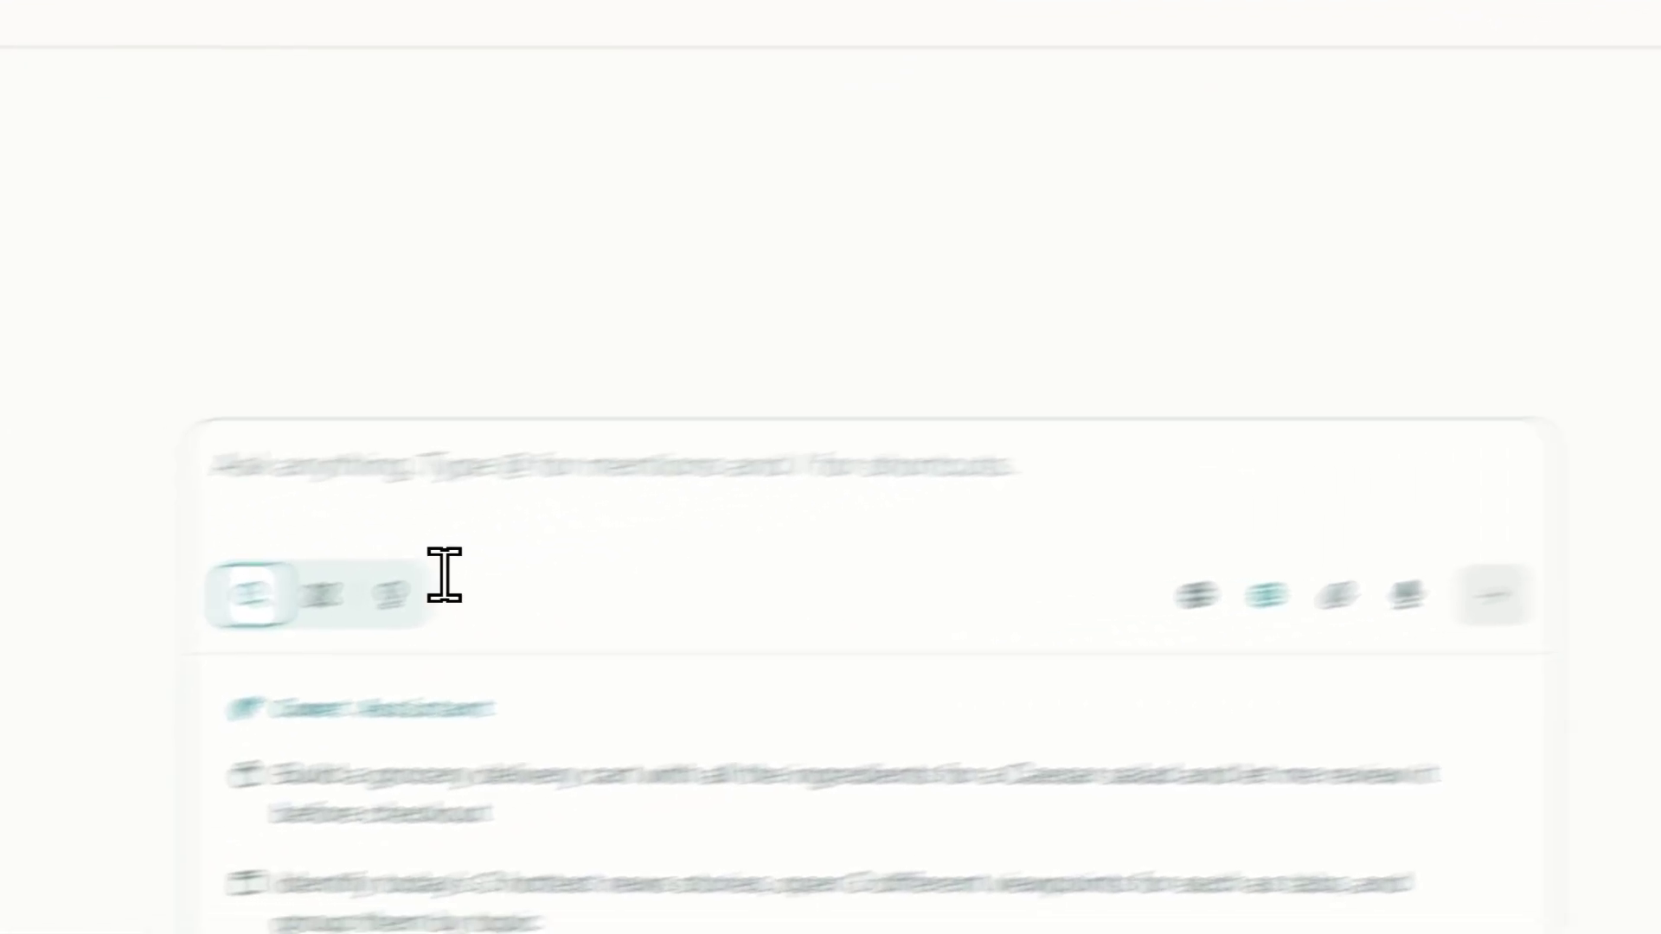
pyautogui.write('/')
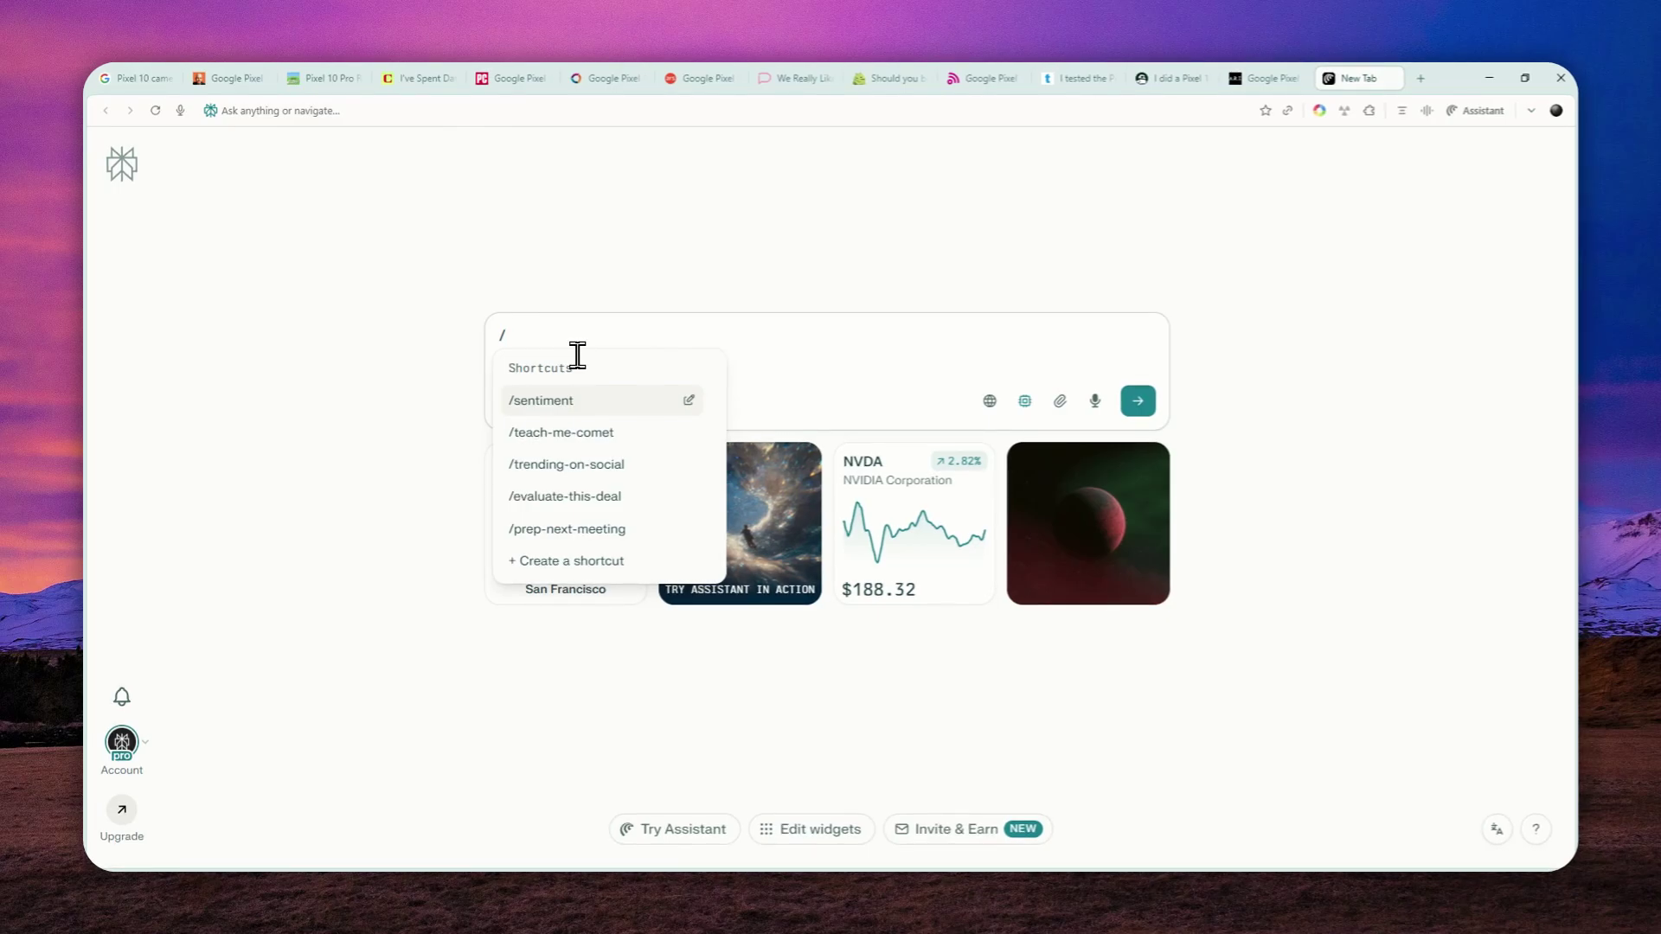
pyautogui.write('sentiment')
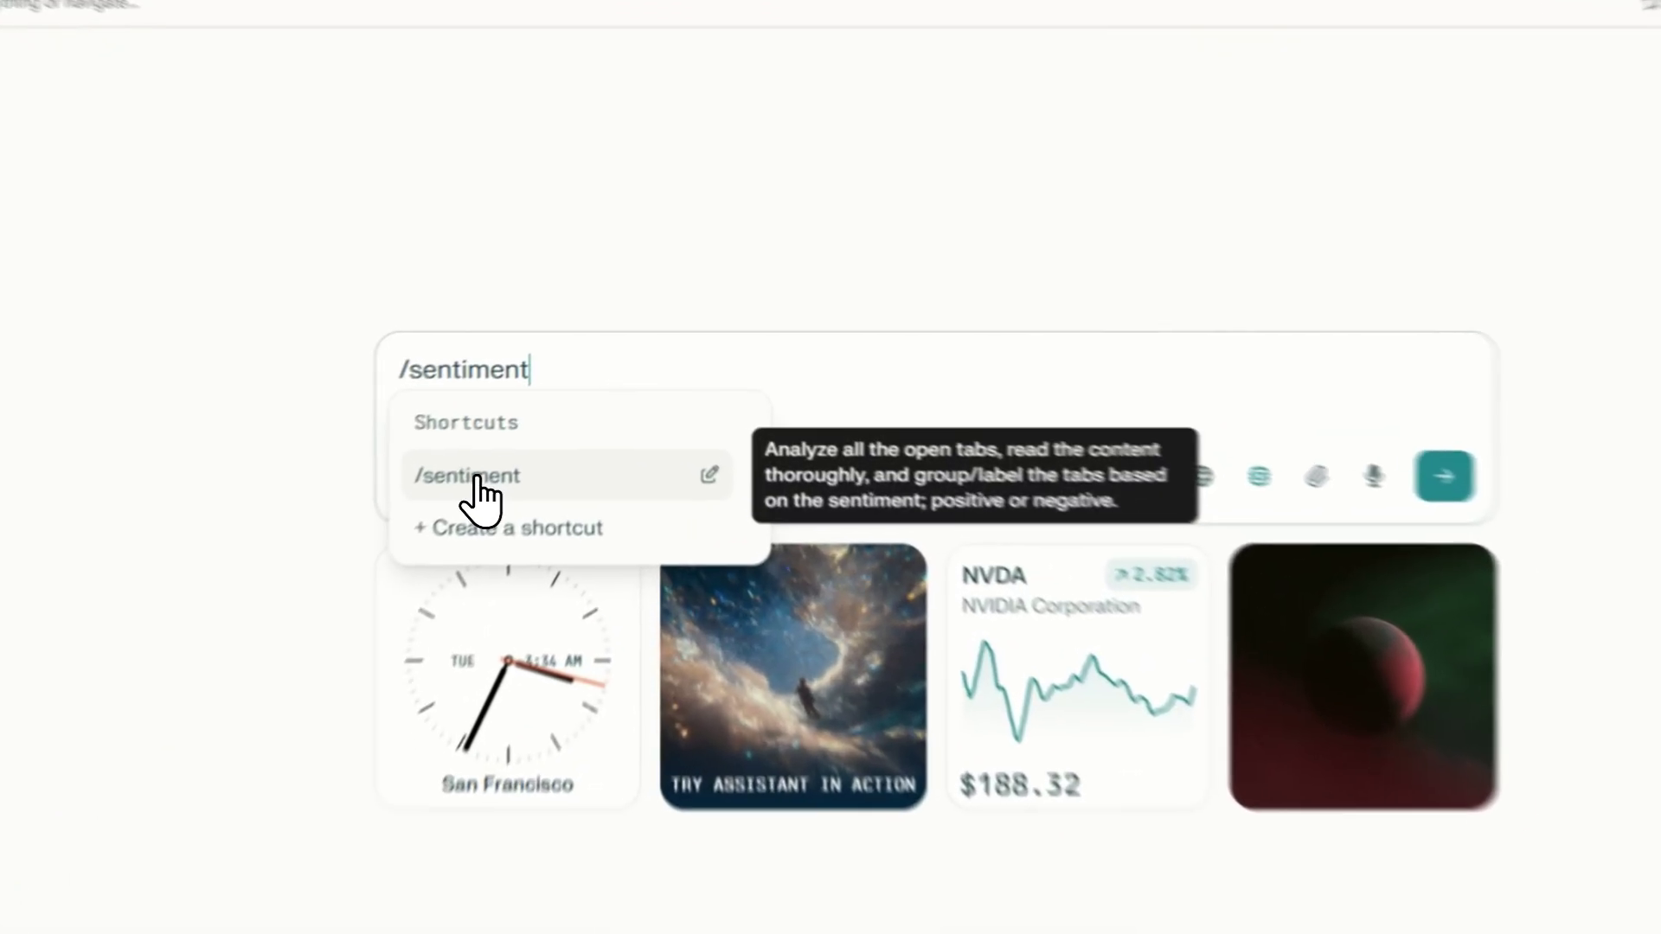
pyautogui.click(546, 401)
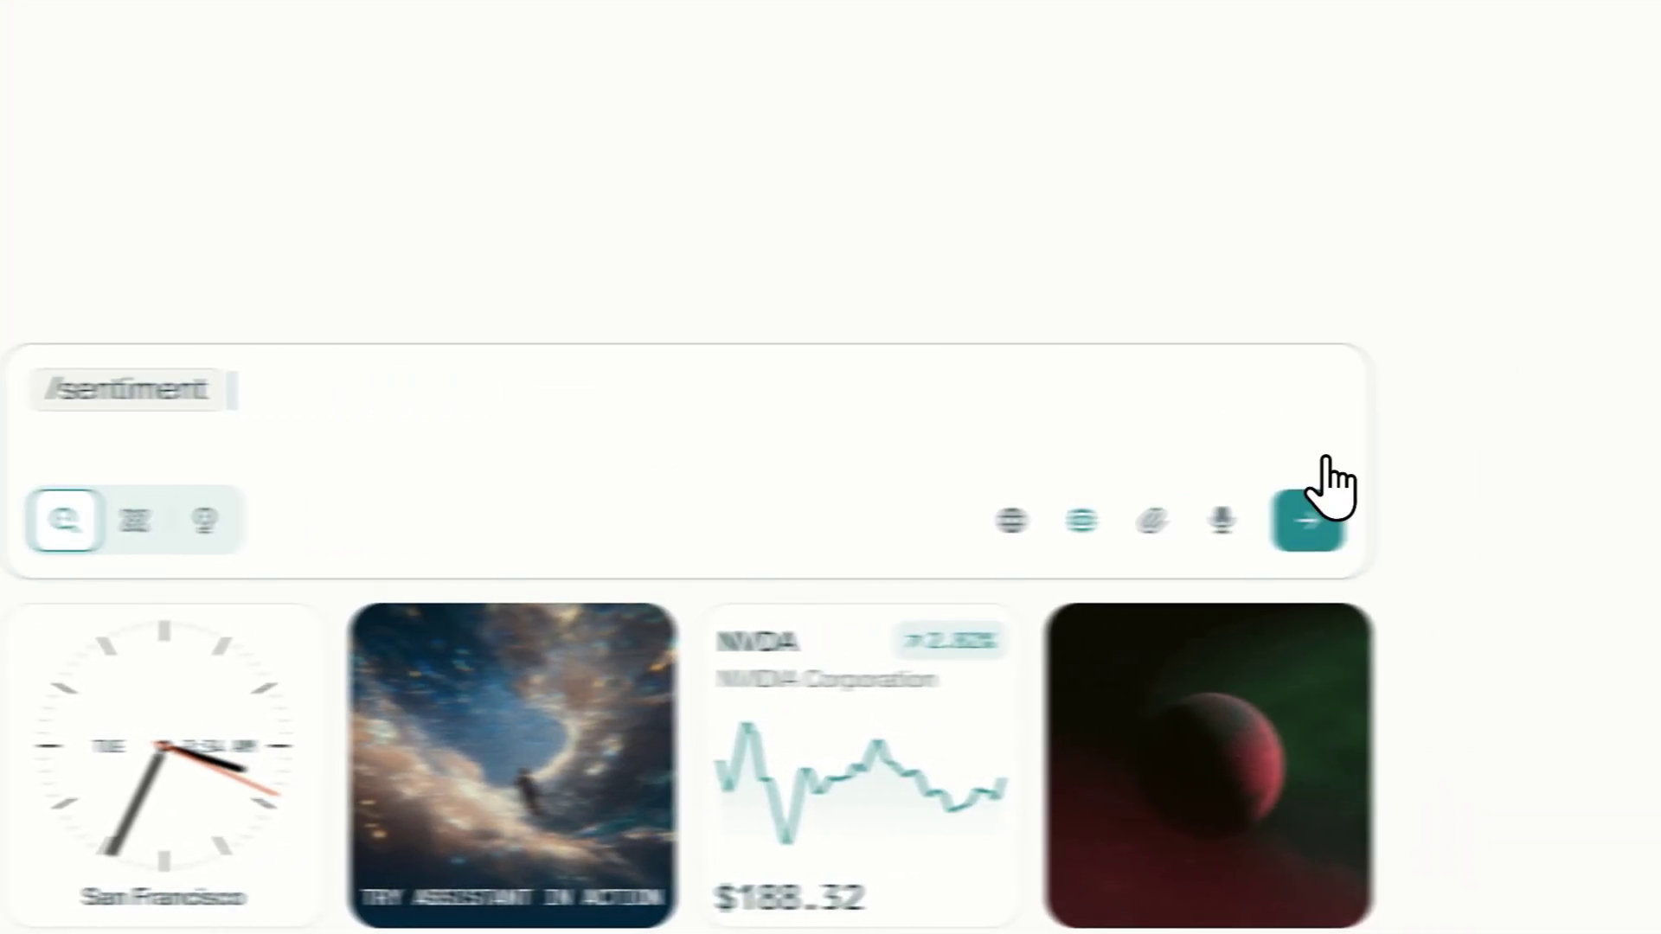
pyautogui.click(1308, 518)
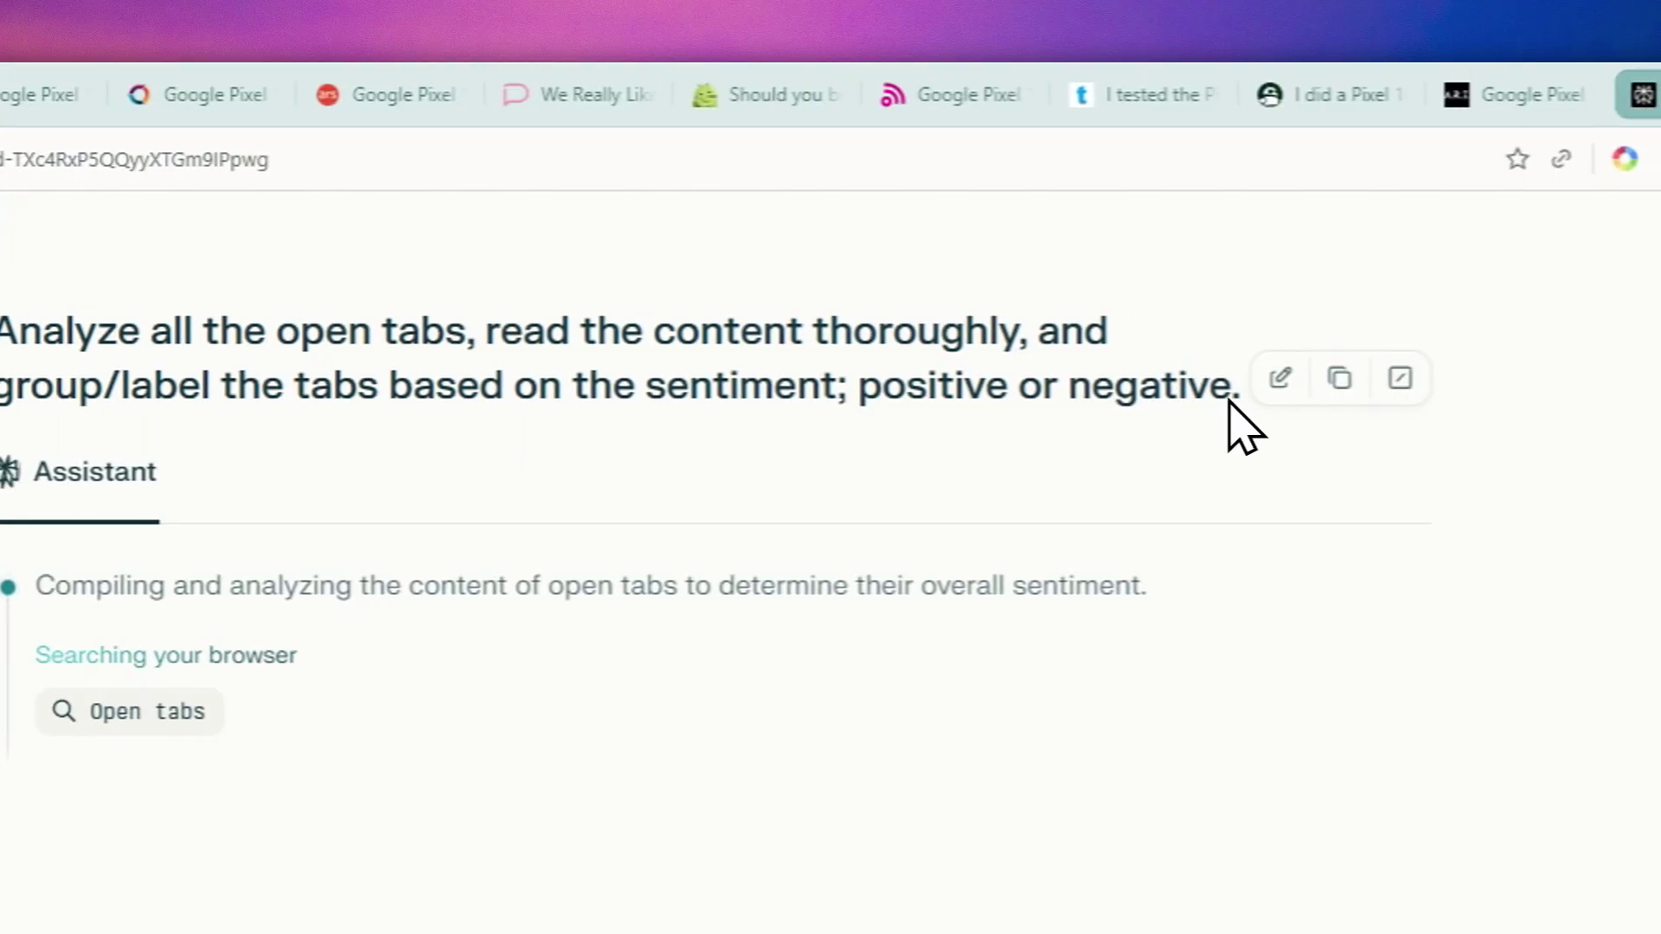
# - Collapse the Negative Sentiment tab group, view the 'Stuck in the middle' review, and return to the analysis
pyautogui.moveTo(1230, 402); pyautogui.dragTo(2, 380)
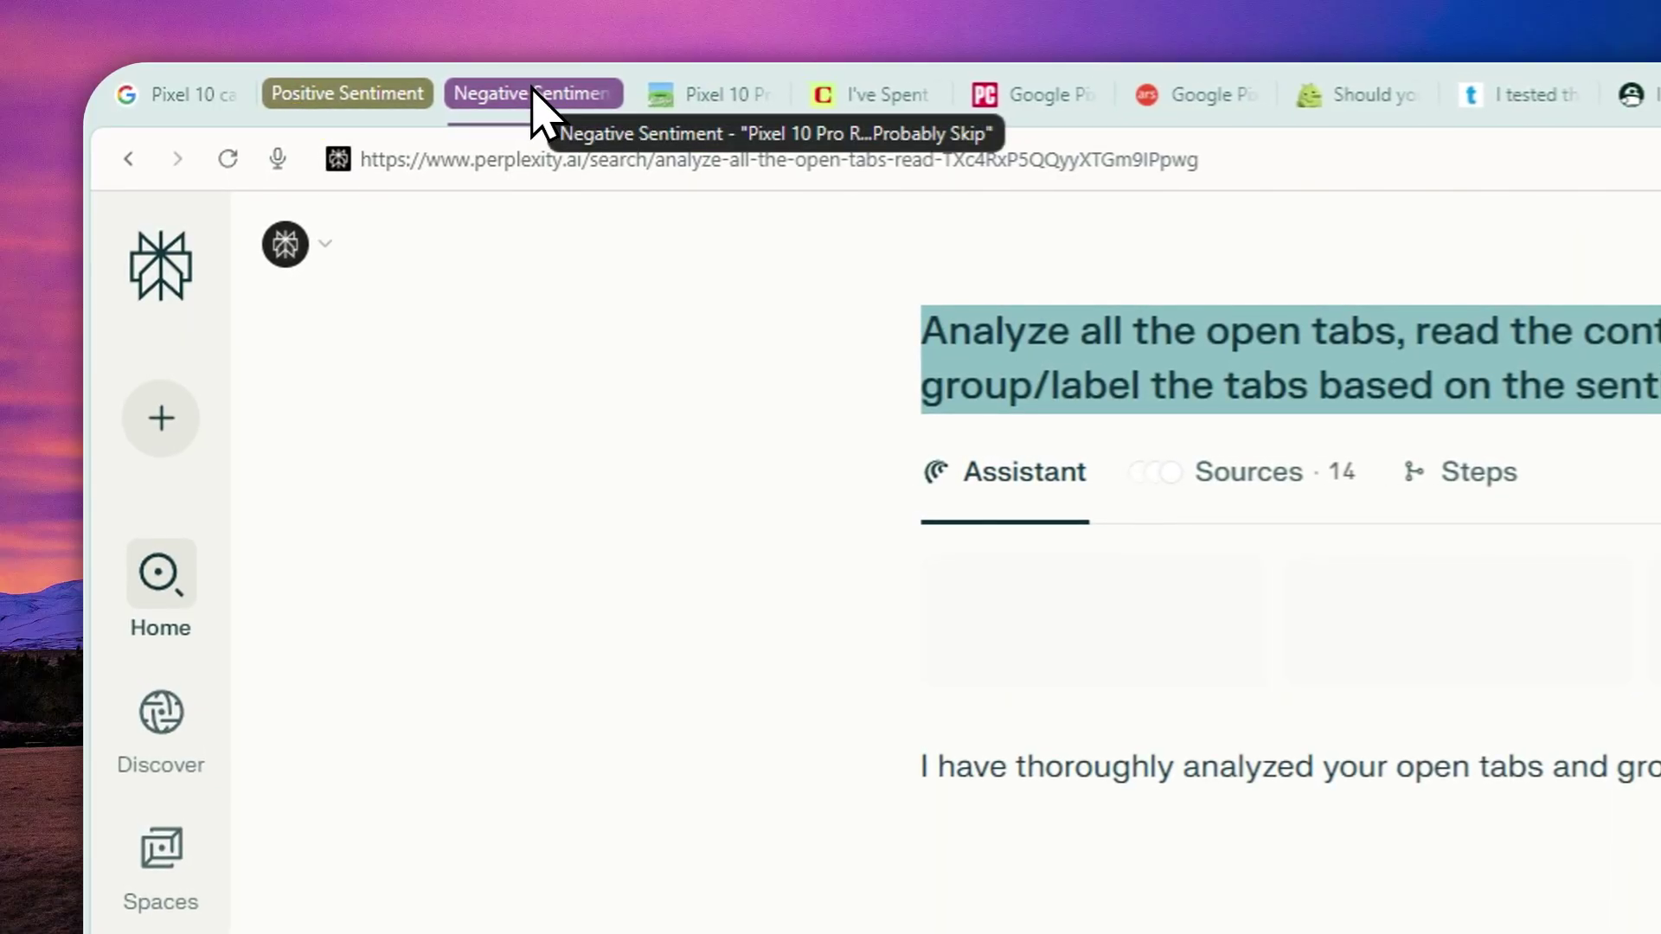
pyautogui.click(533, 94)
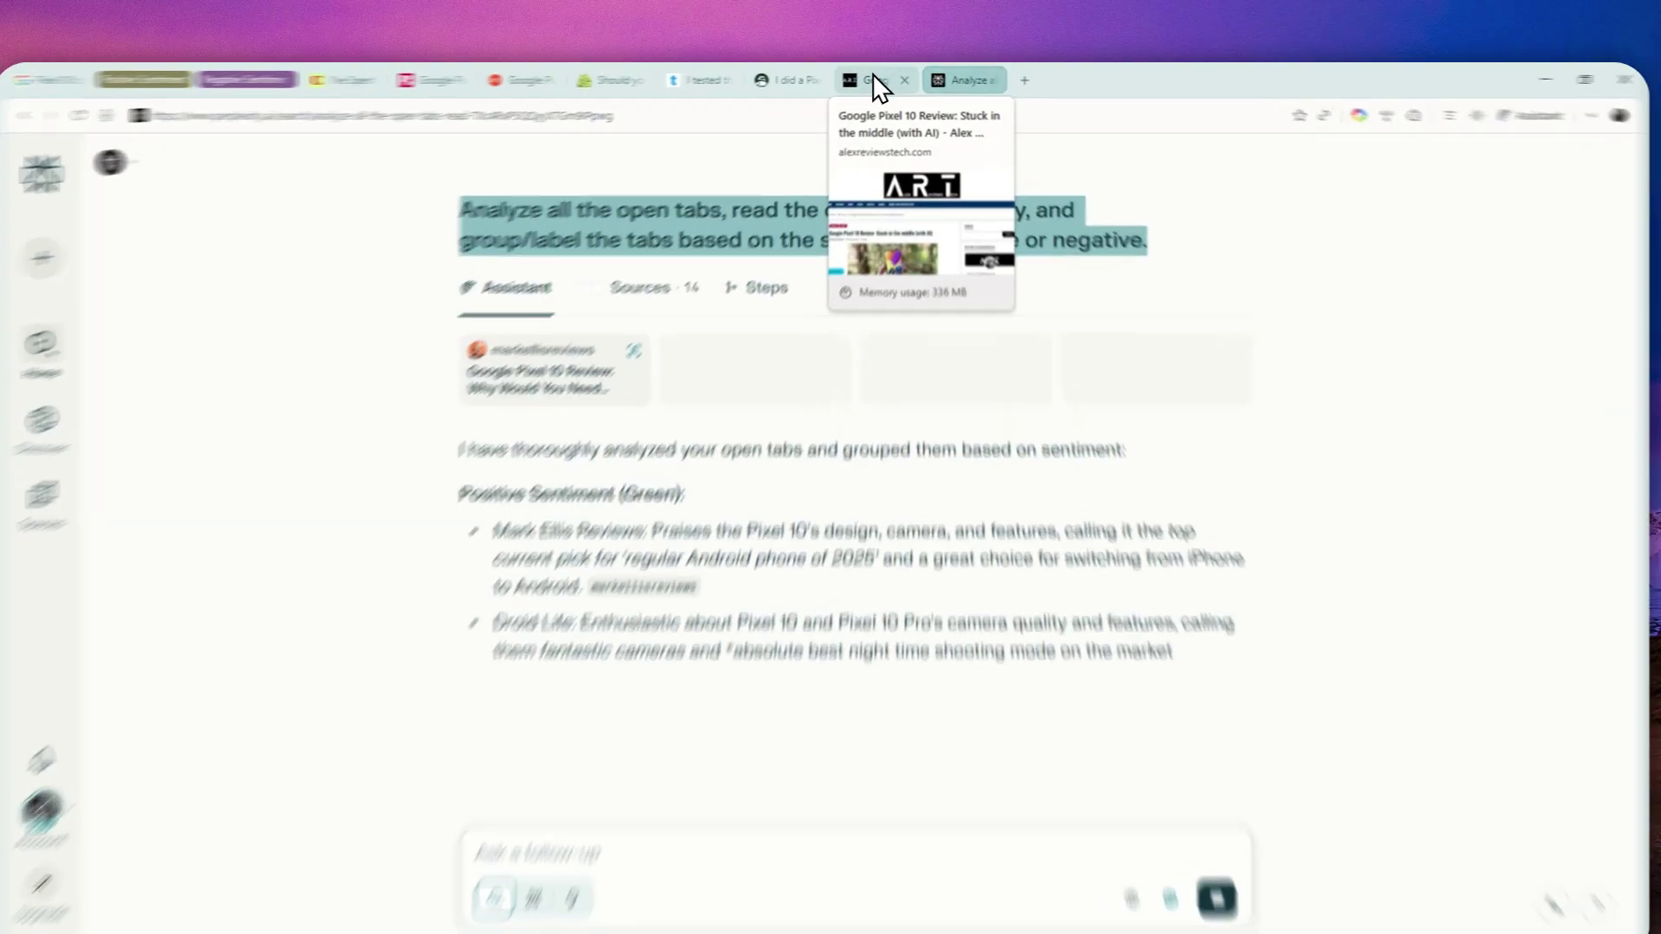
pyautogui.click(905, 83)
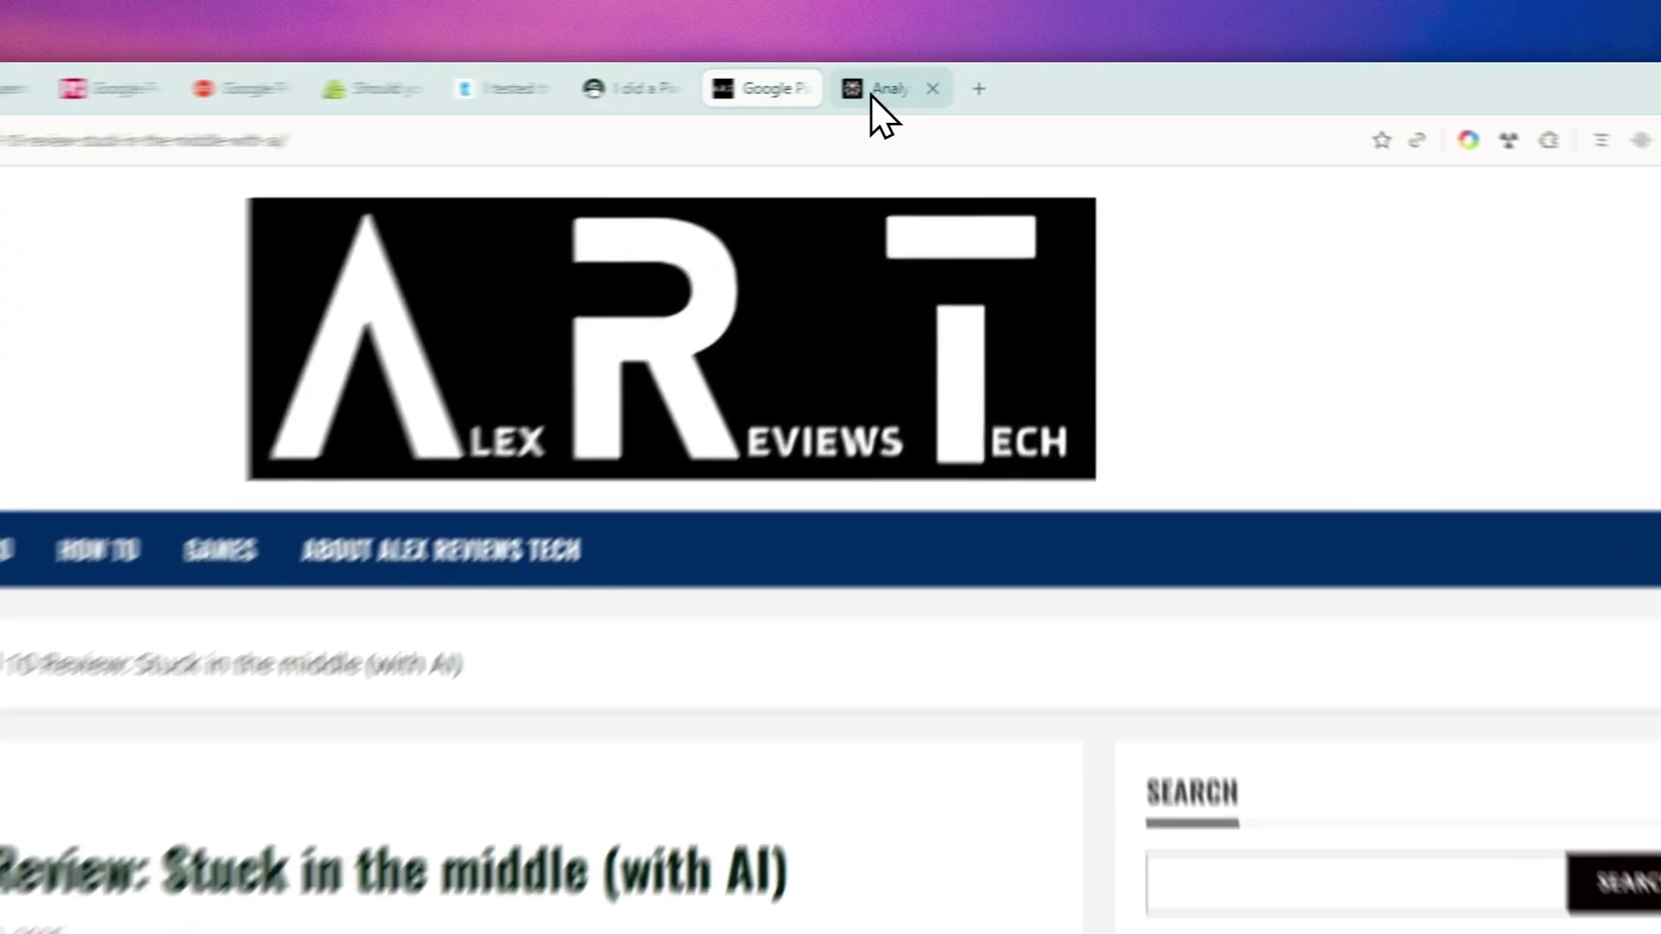
pyautogui.click(950, 81)
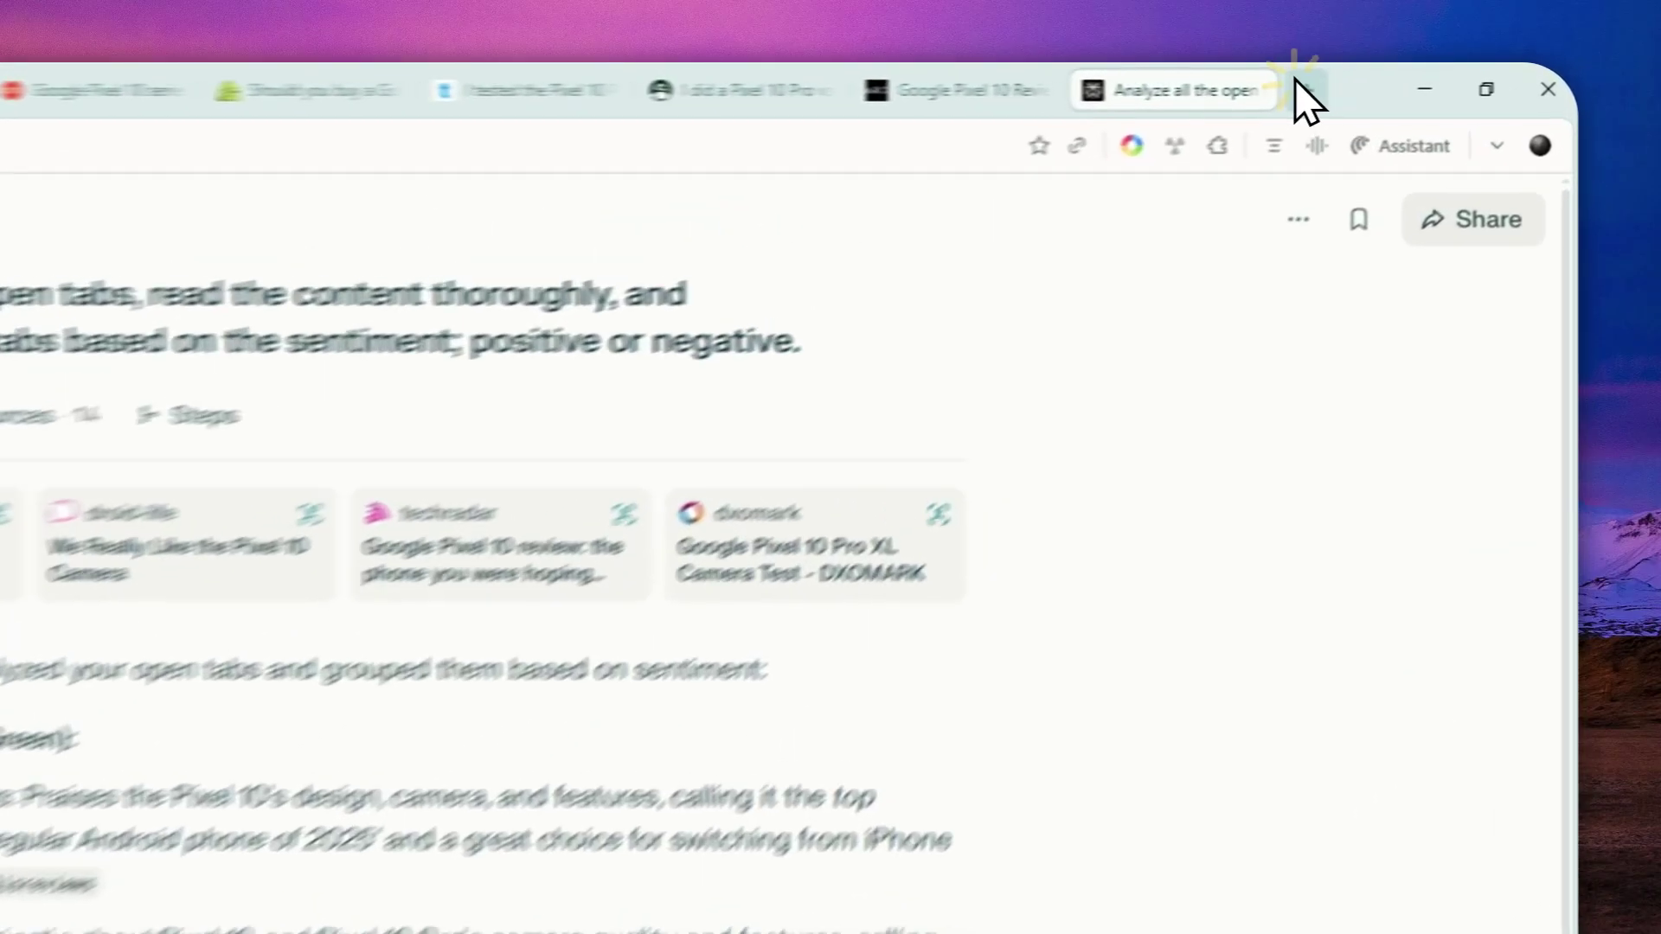
# - In another new tab, type / in the prompt box, then reach My Shortcuts via the account menu
pyautogui.click(1421, 78)
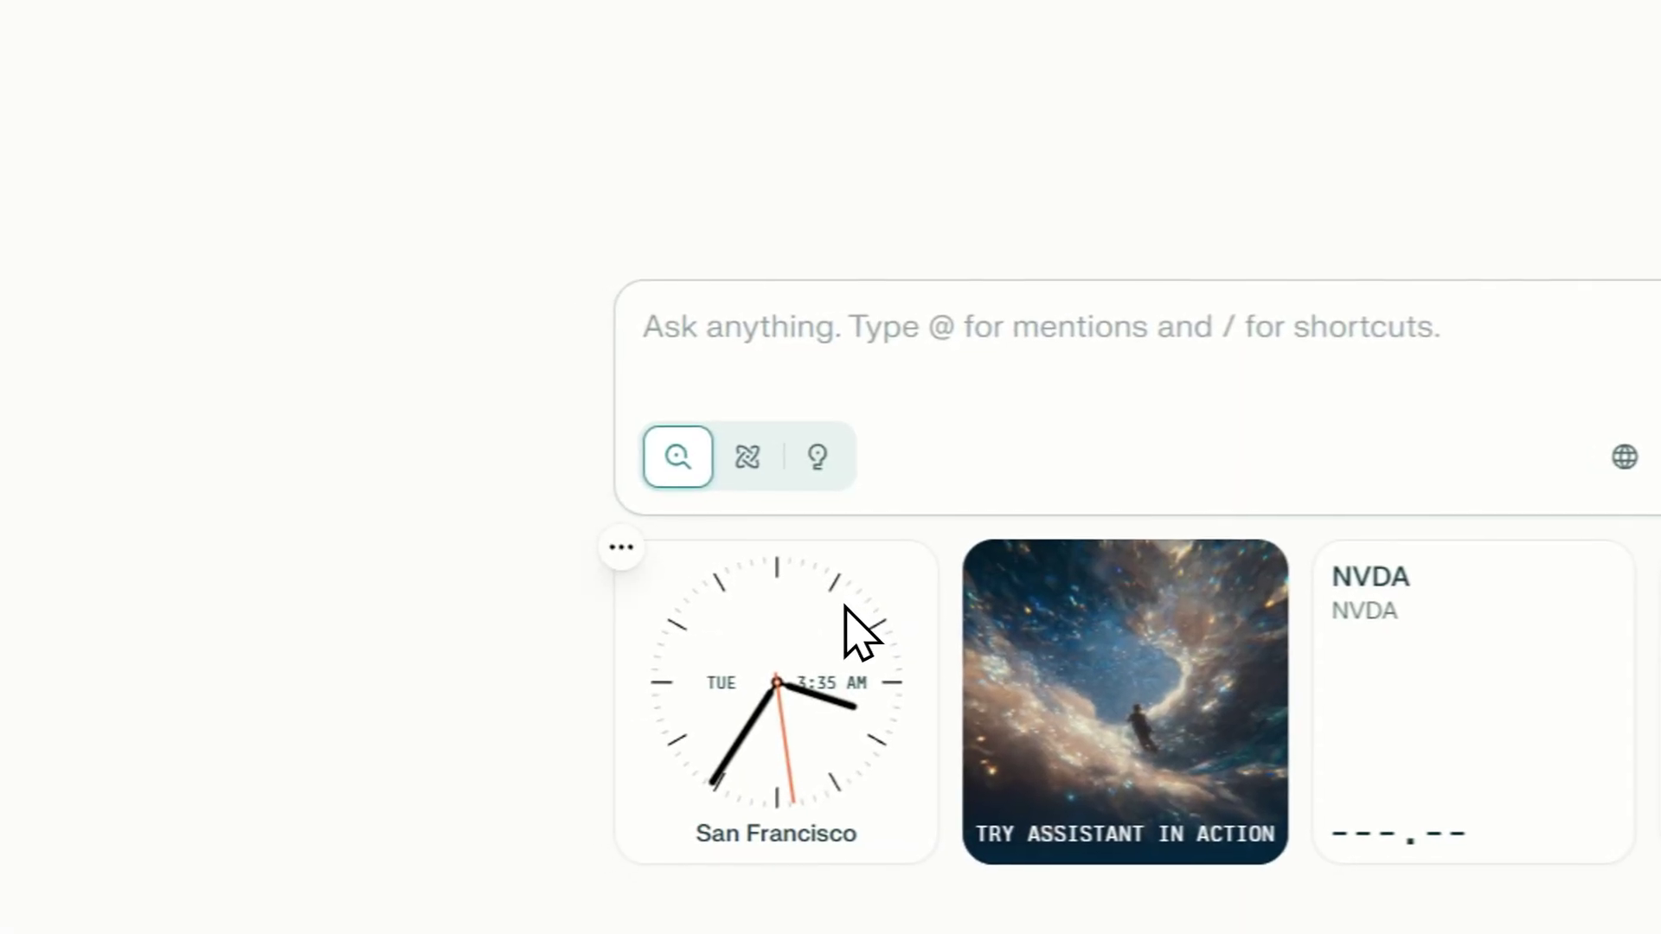
pyautogui.click(766, 351)
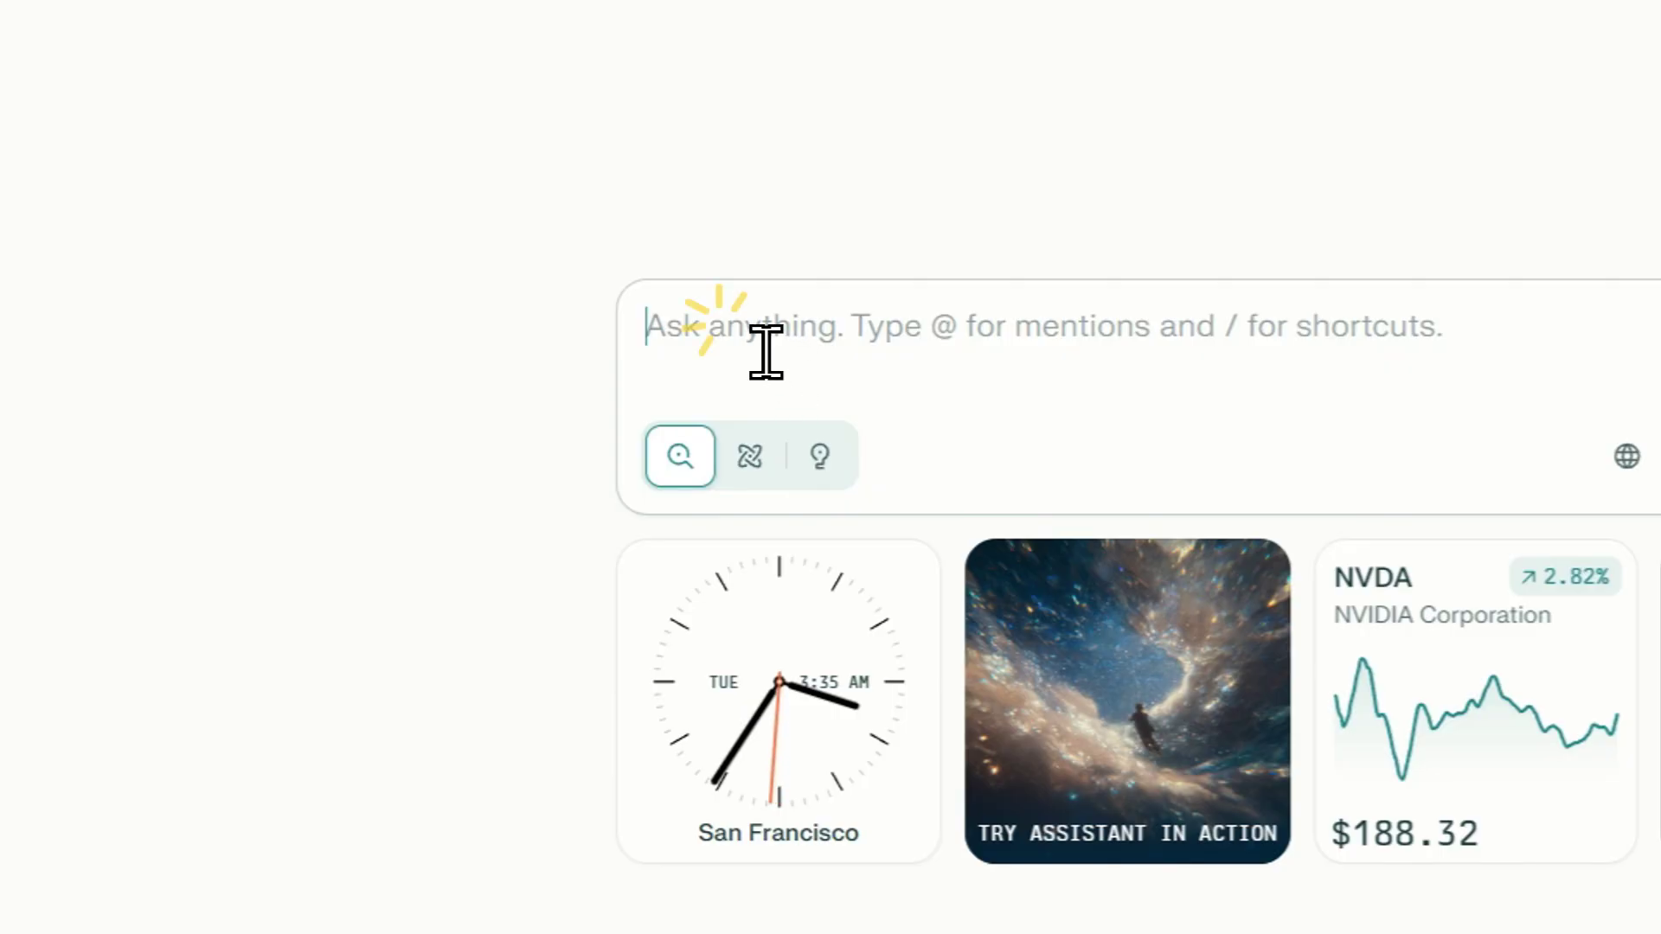
pyautogui.write('/')
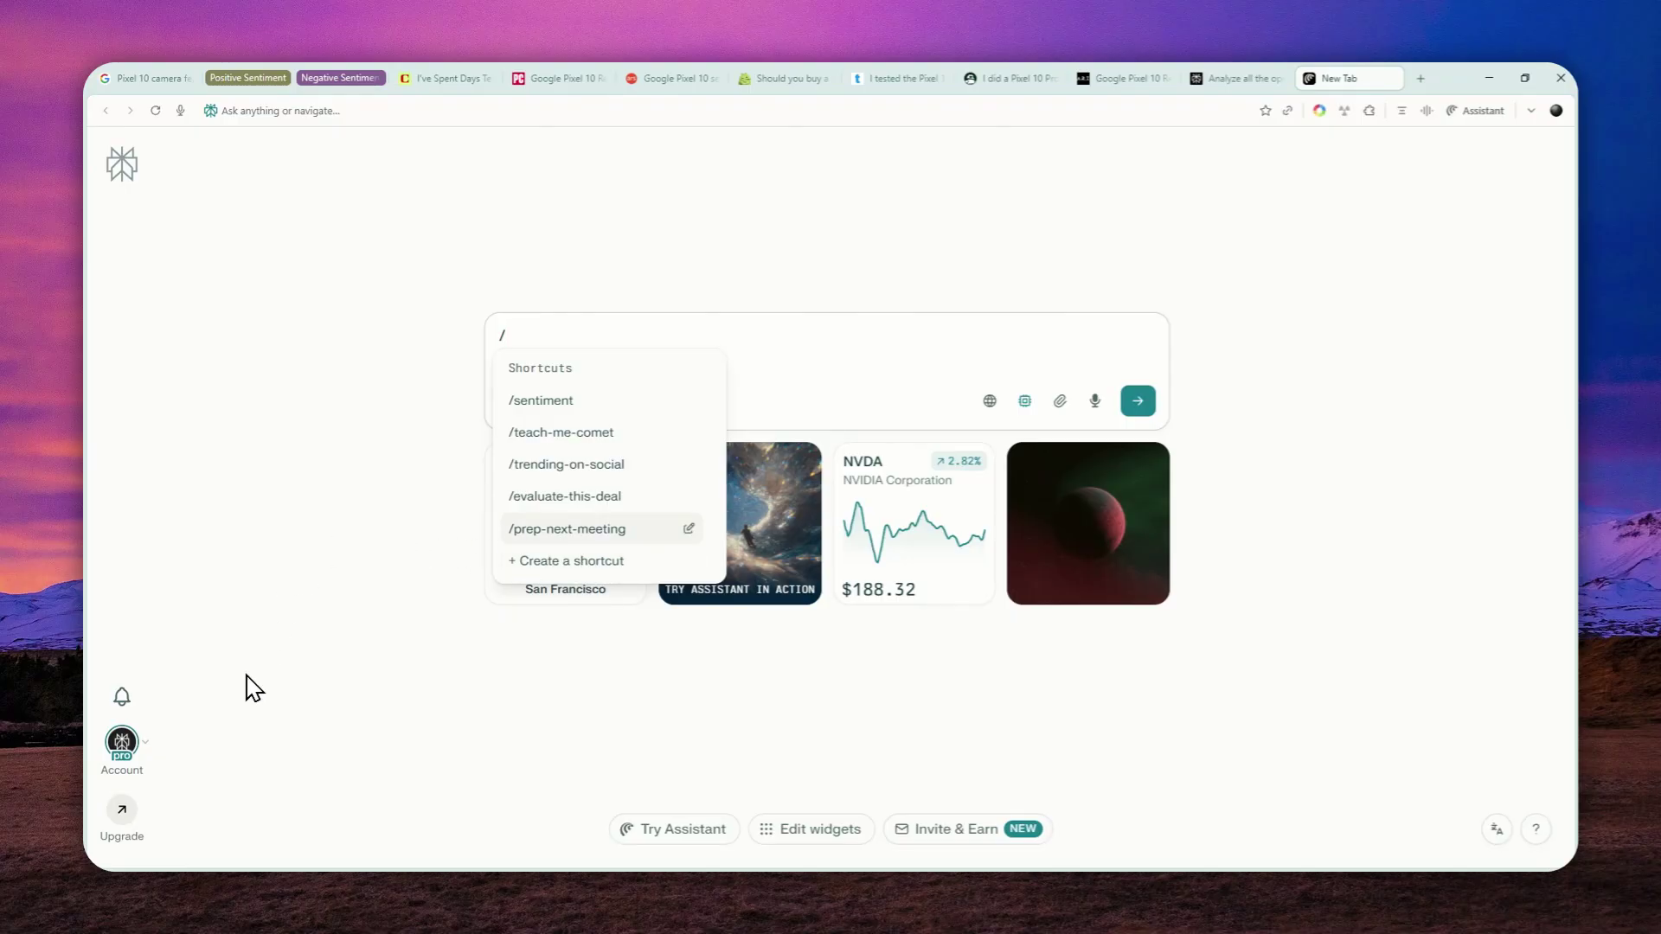
pyautogui.click(122, 741)
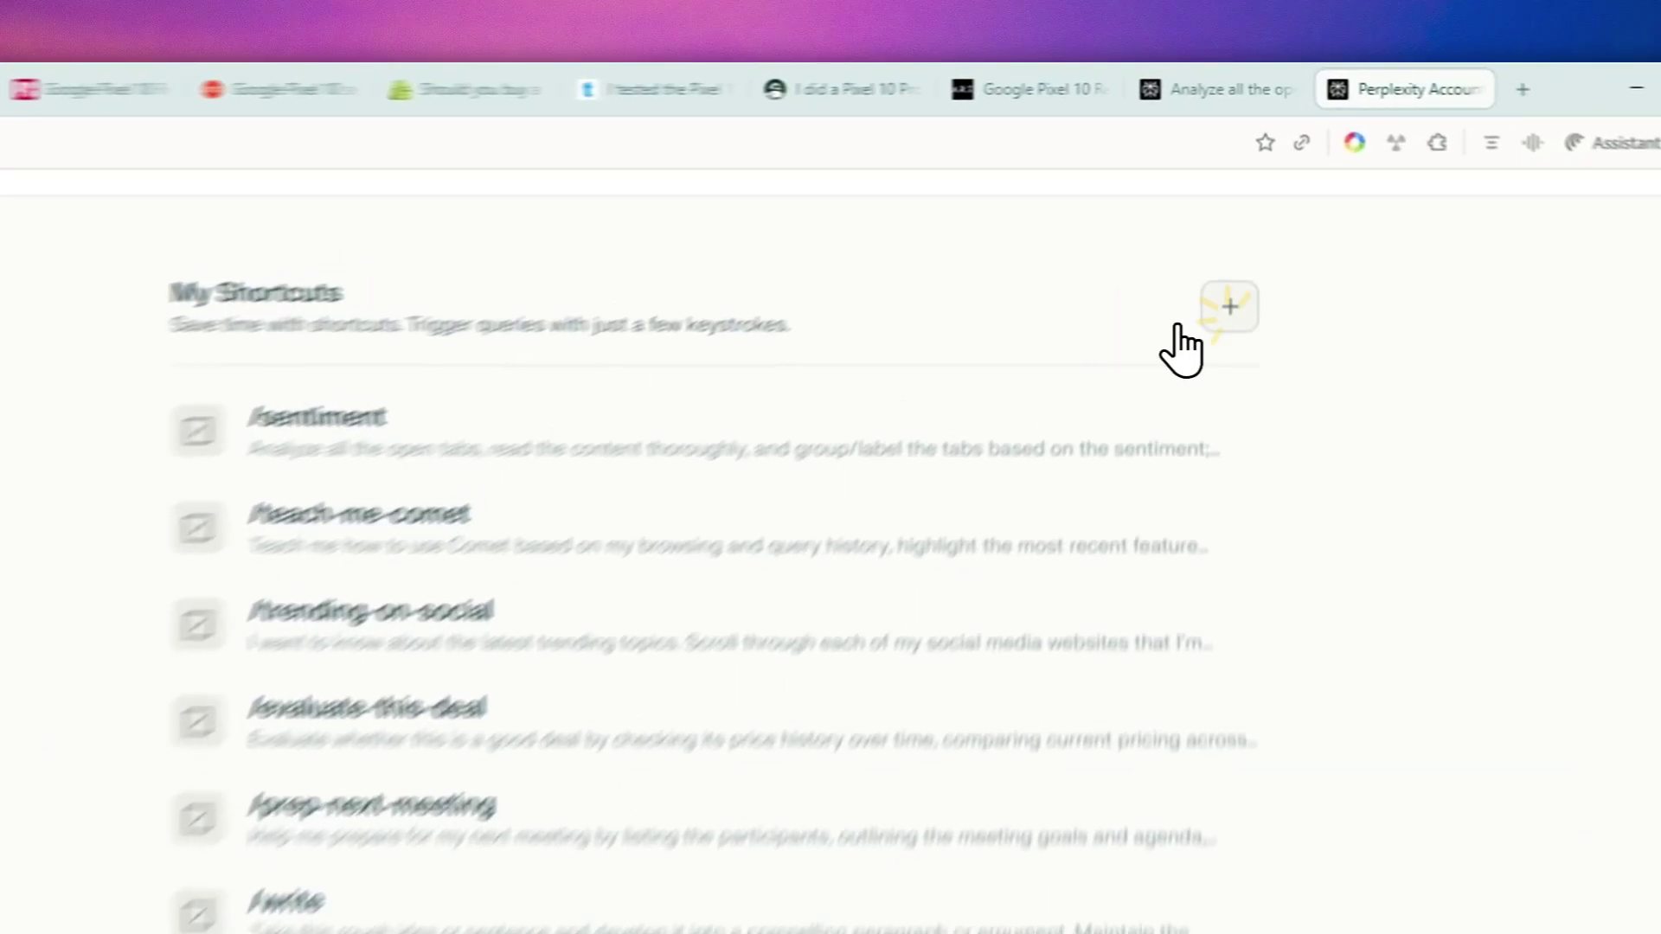
# - Create a shortcut named /youtube-ideas and dictate instructions asking for 10 YouTube ideas from the article
pyautogui.click(1244, 208)
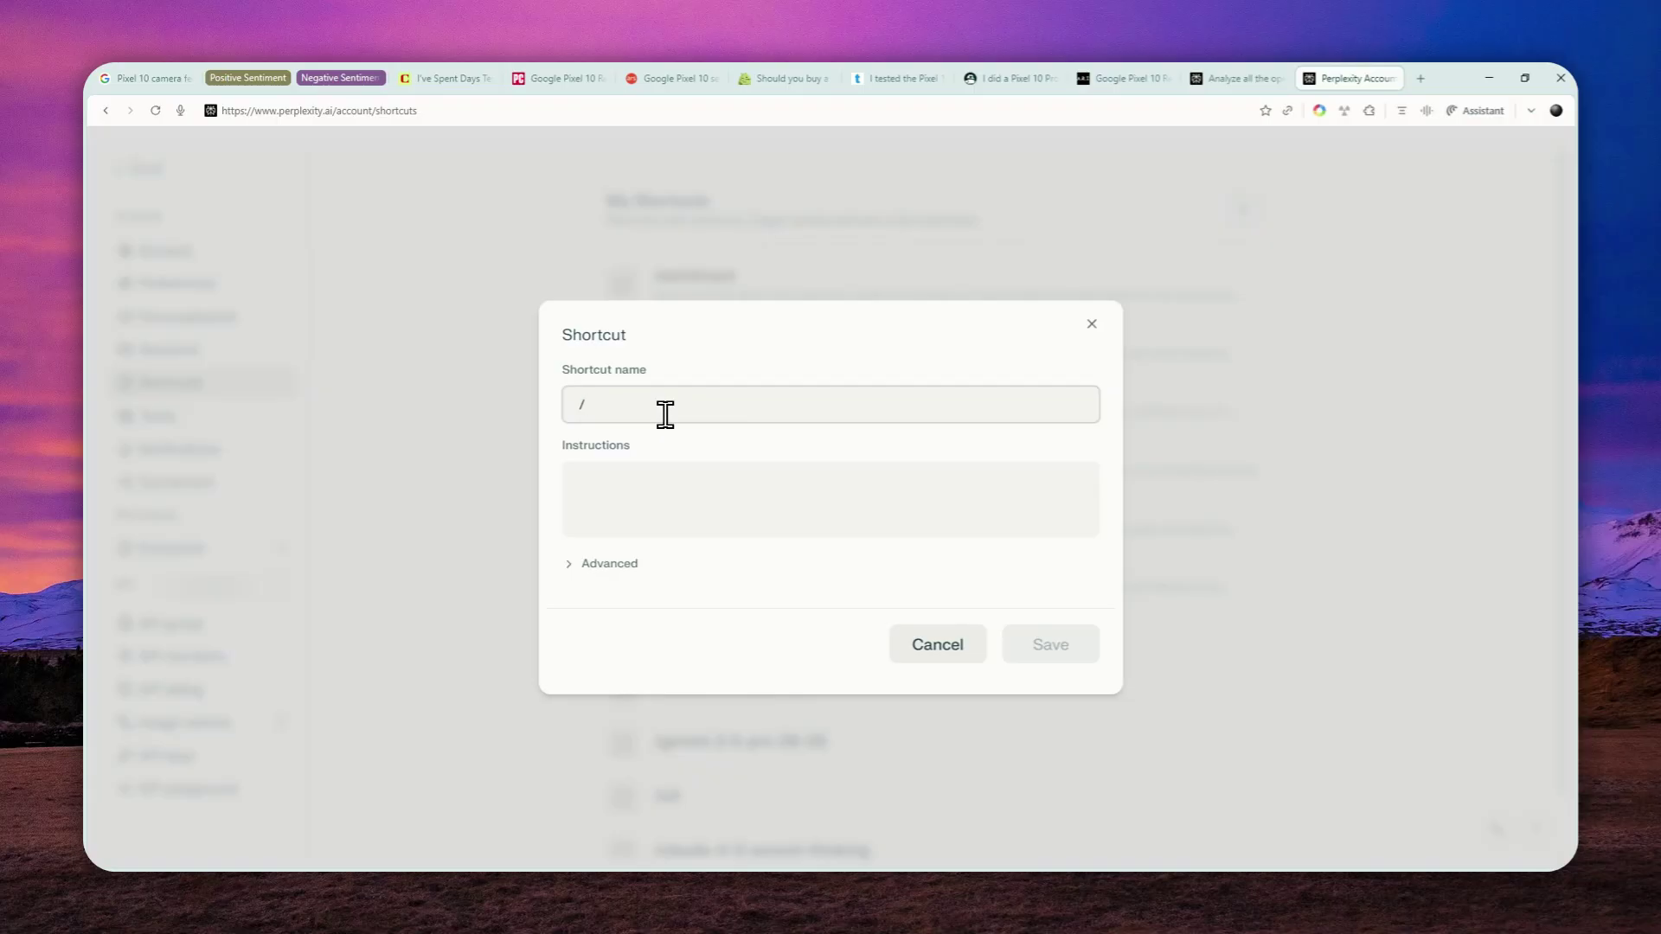
pyautogui.write('youtube-ideas')
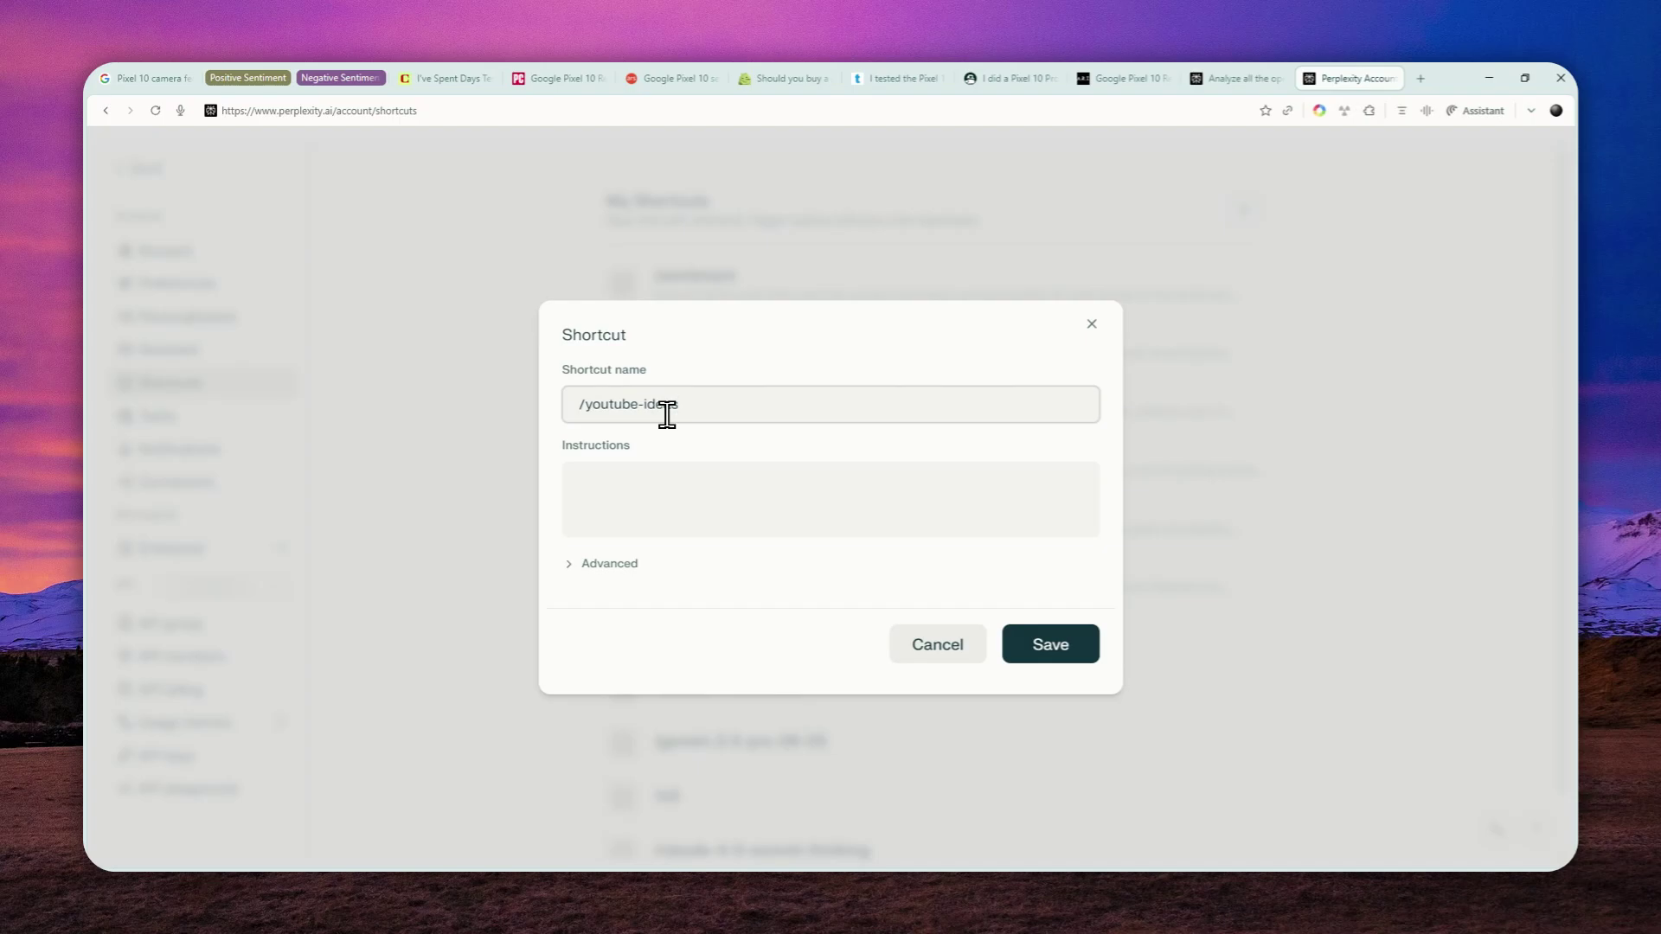
pyautogui.moveTo(703, 404); pyautogui.dragTo(576, 417)
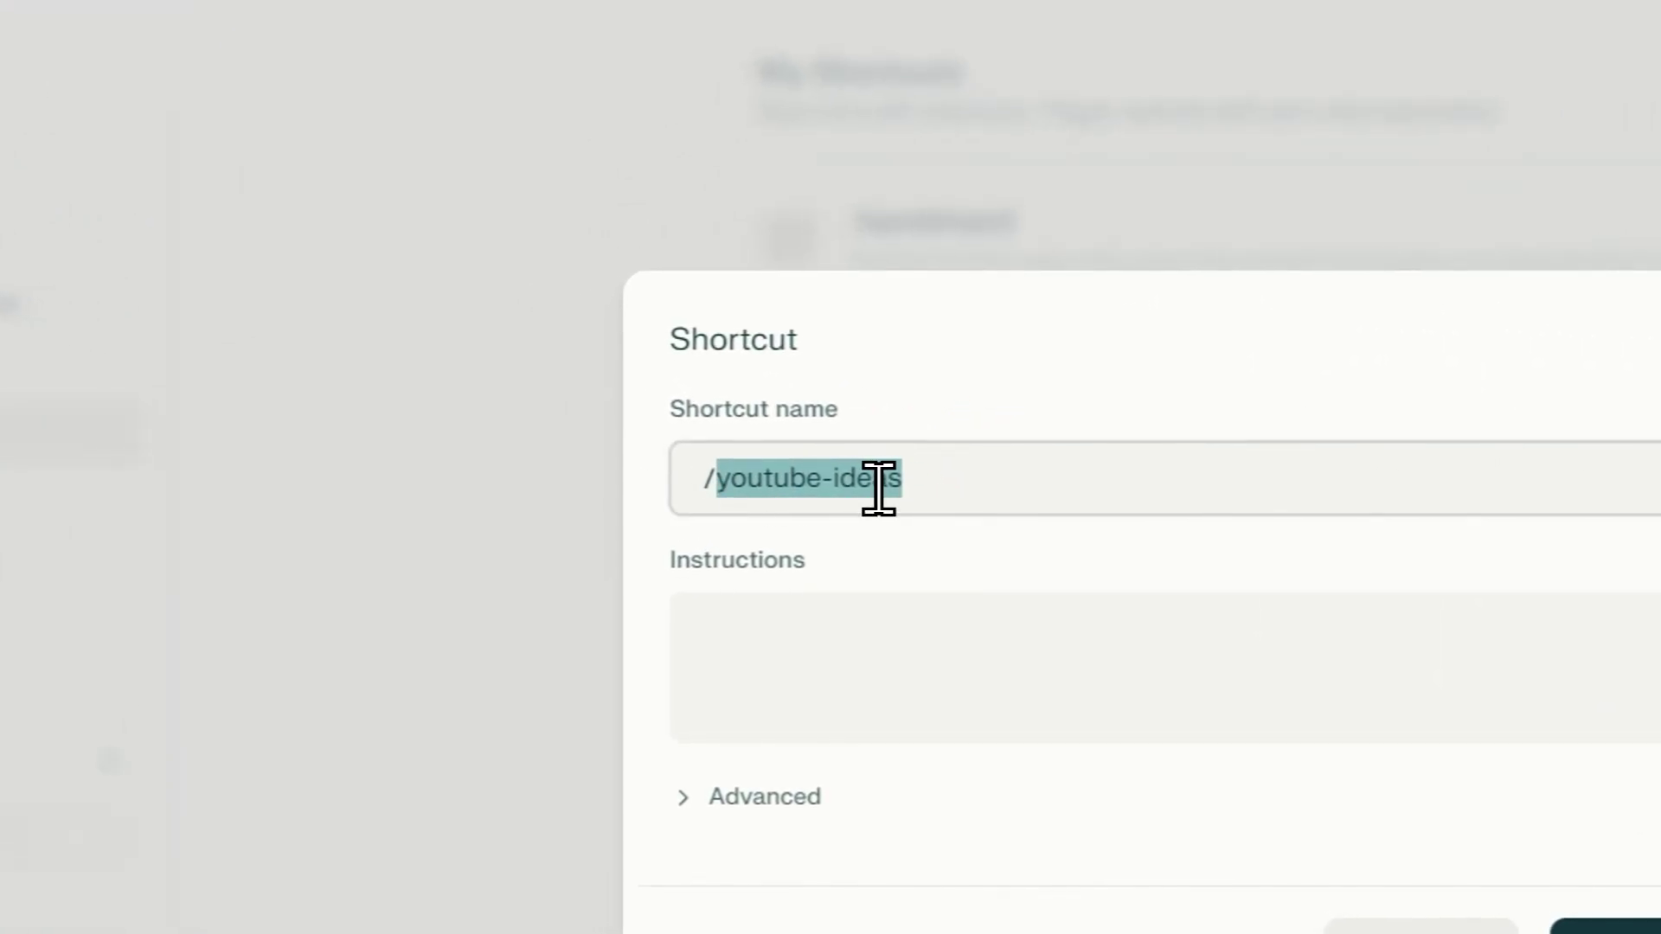
pyautogui.click(873, 493)
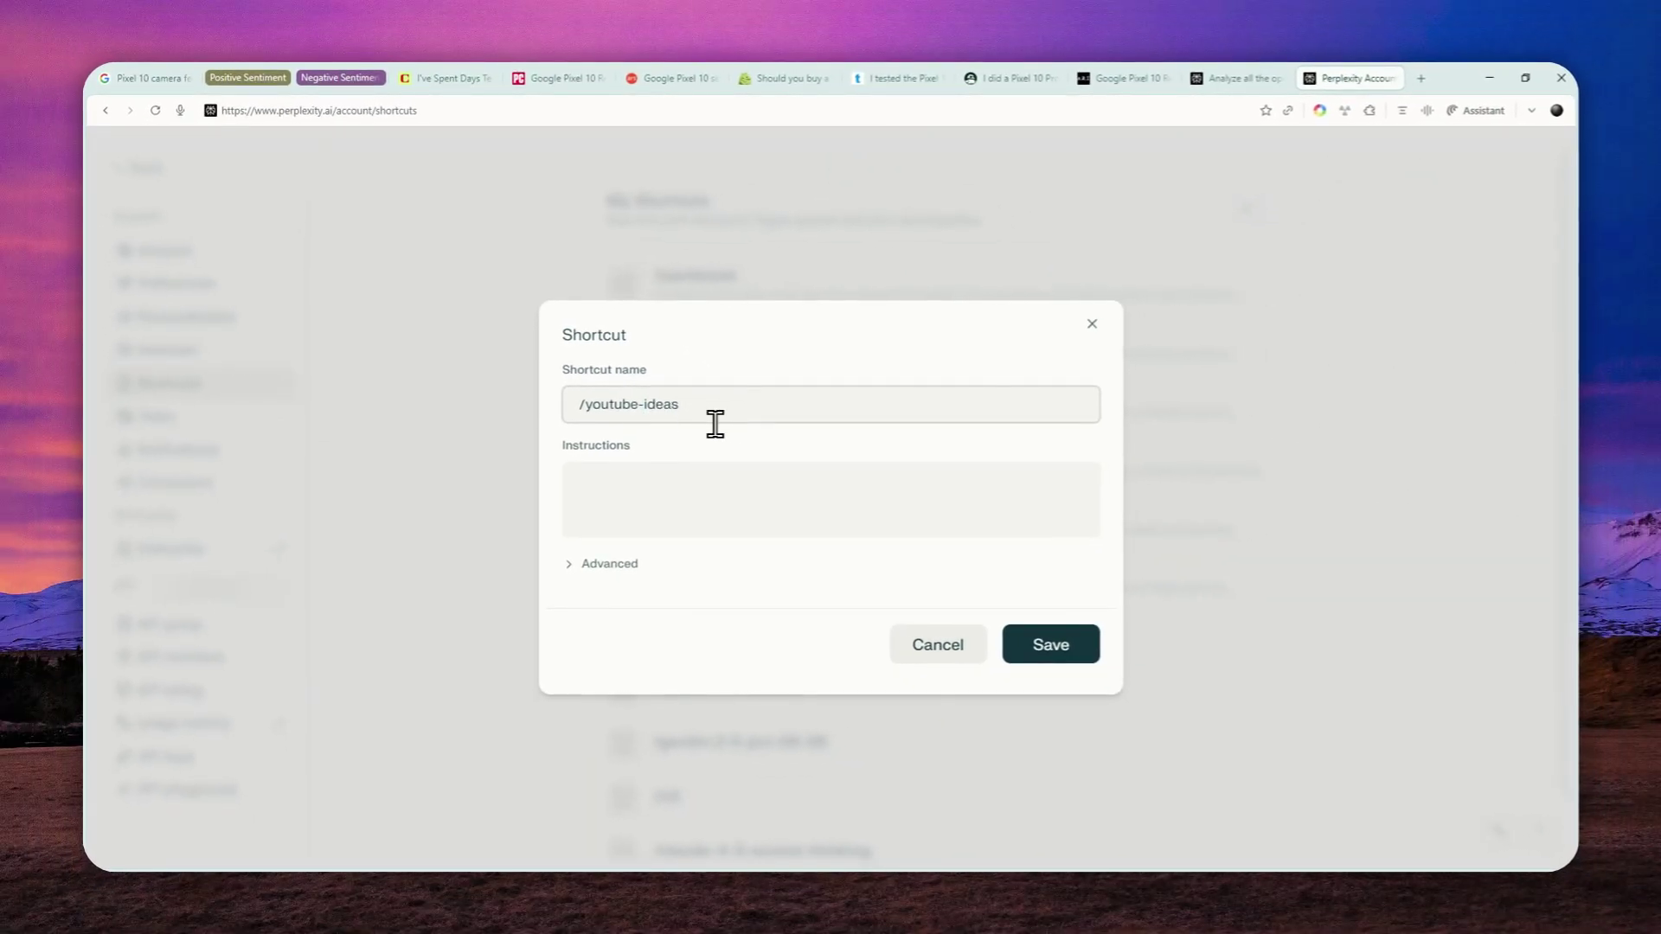
pyautogui.click(660, 511)
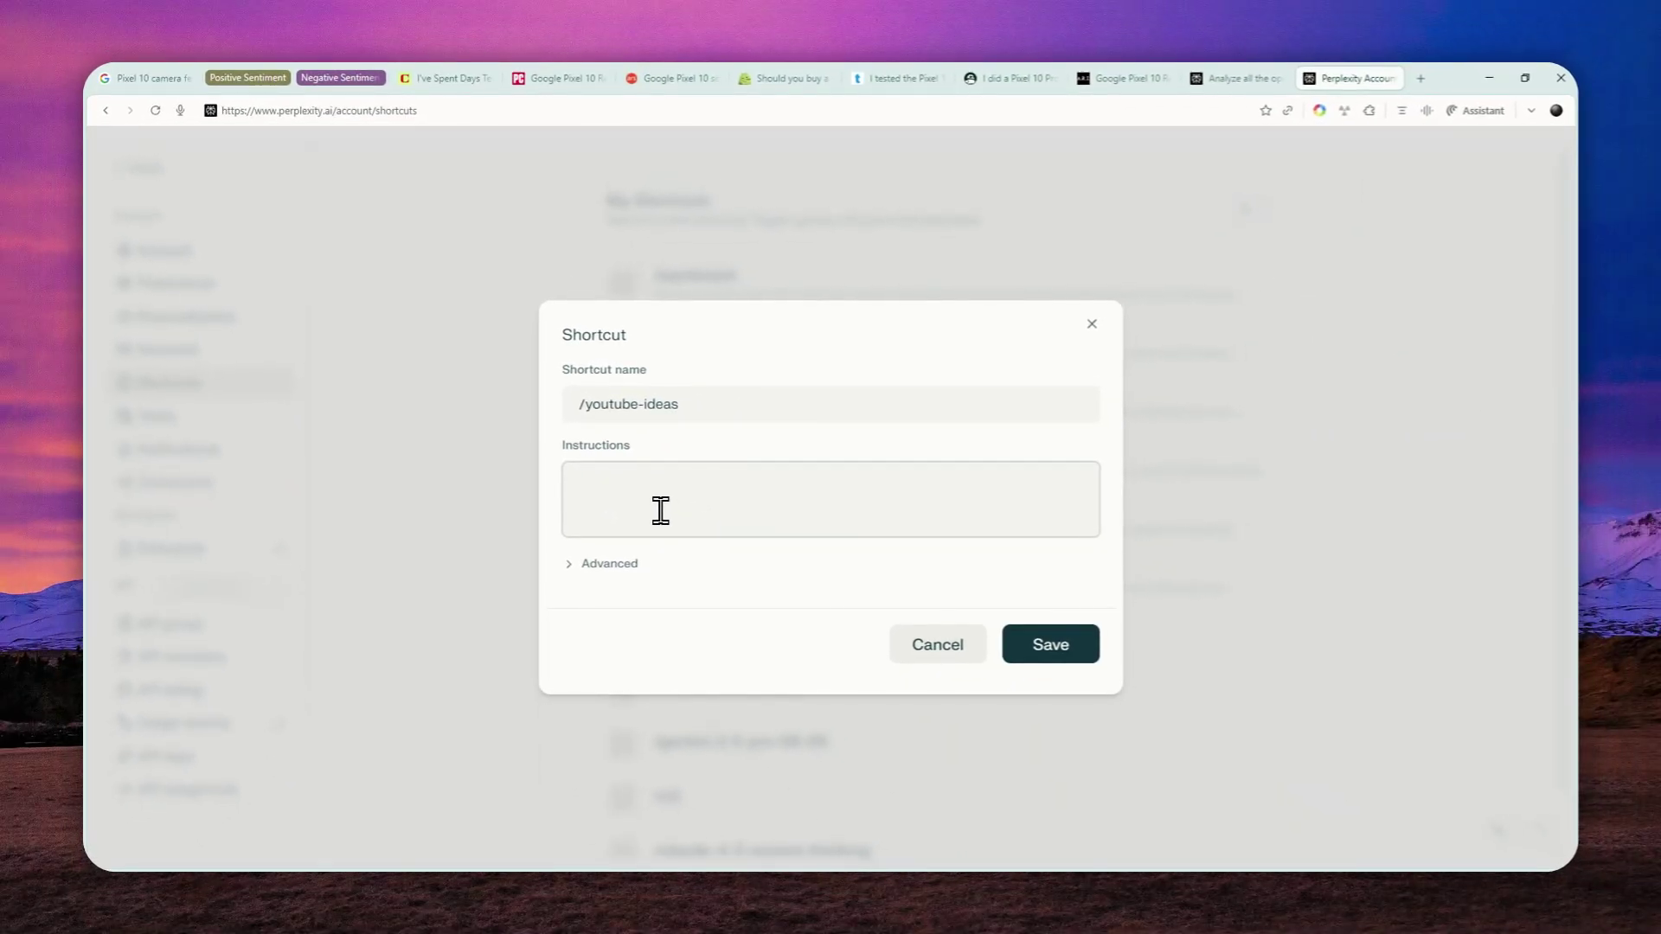
pyautogui.press('ctrl+super')
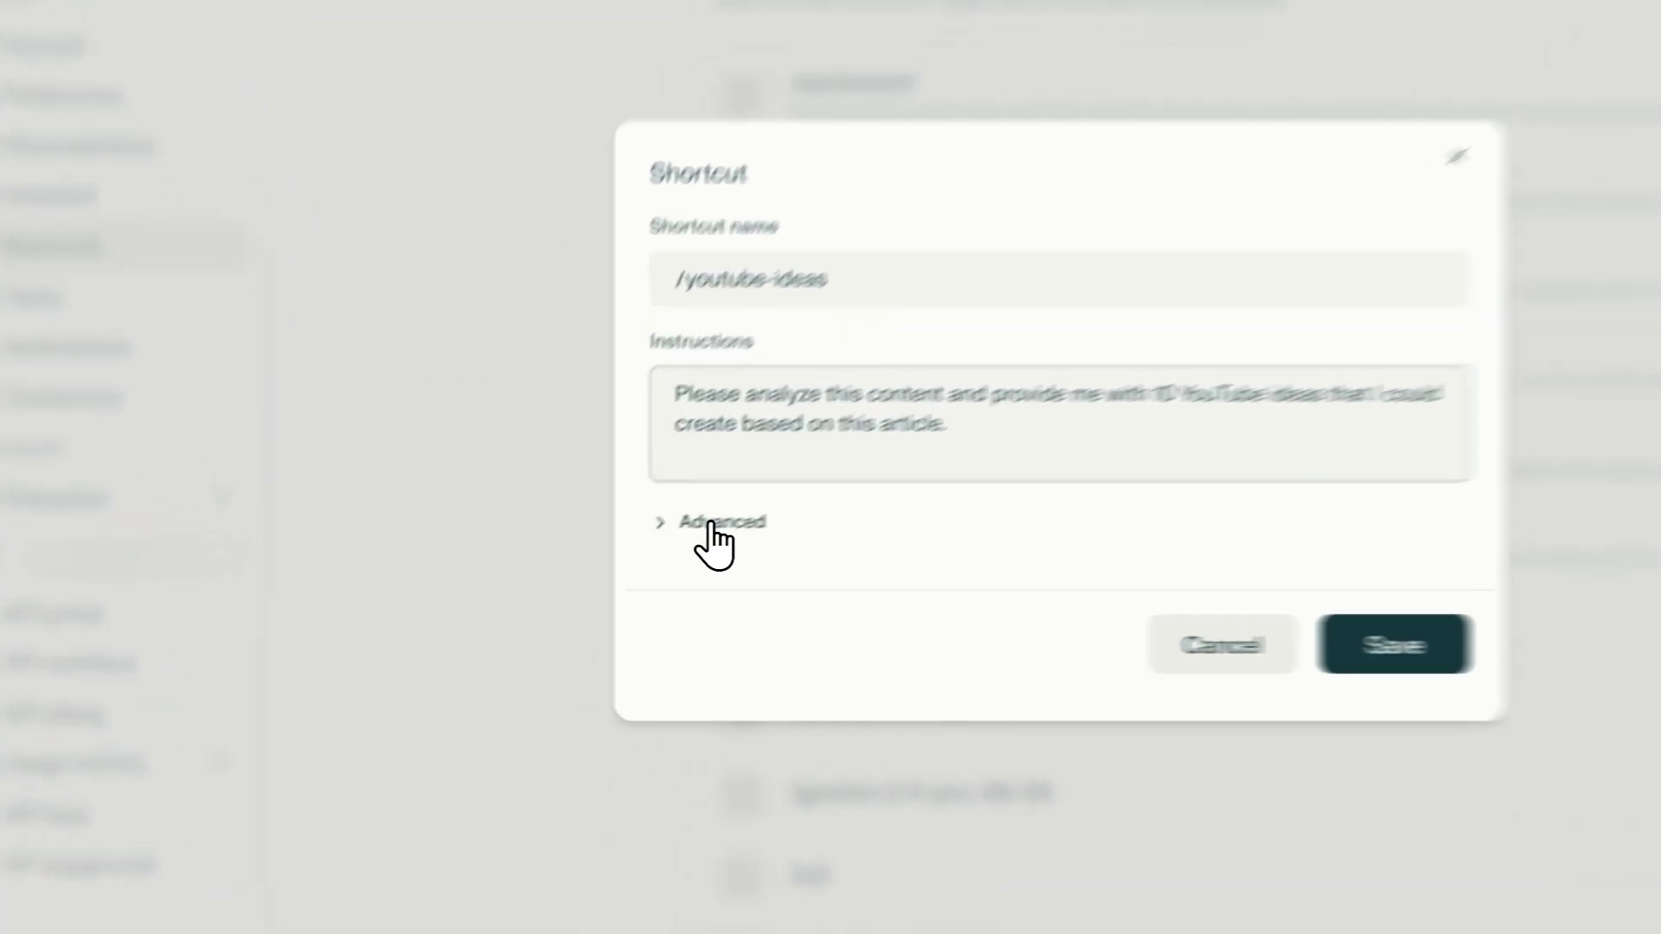
# - Expand the shortcut's Advanced settings and set its mode to Search
pyautogui.click(712, 524)
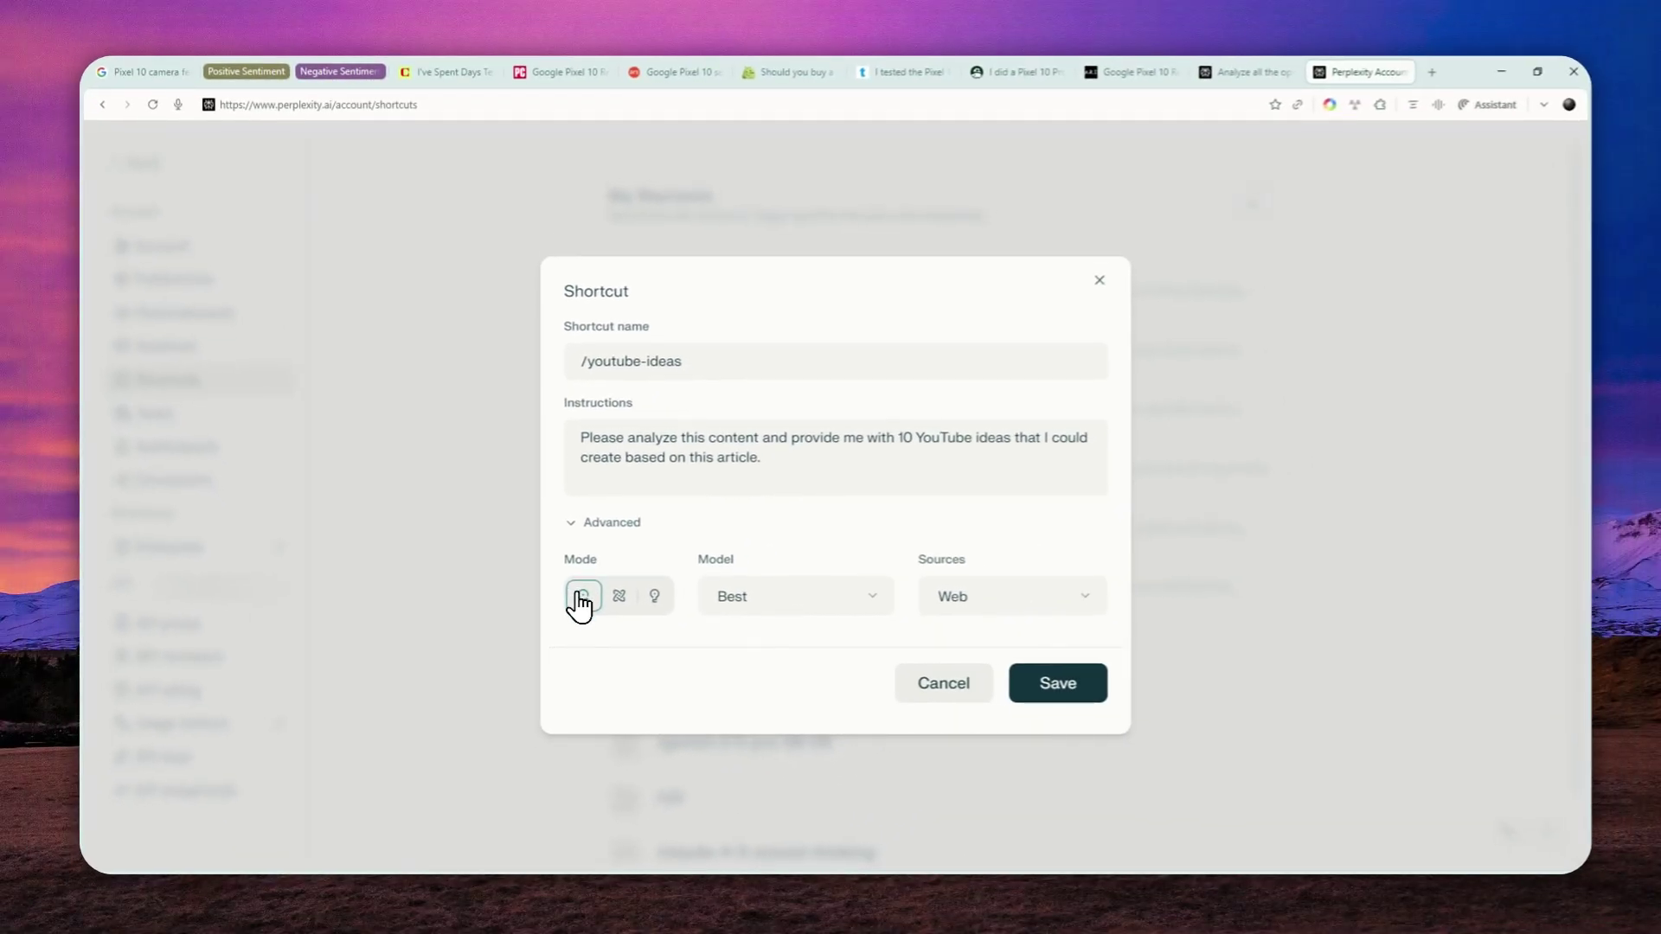
pyautogui.click(617, 597)
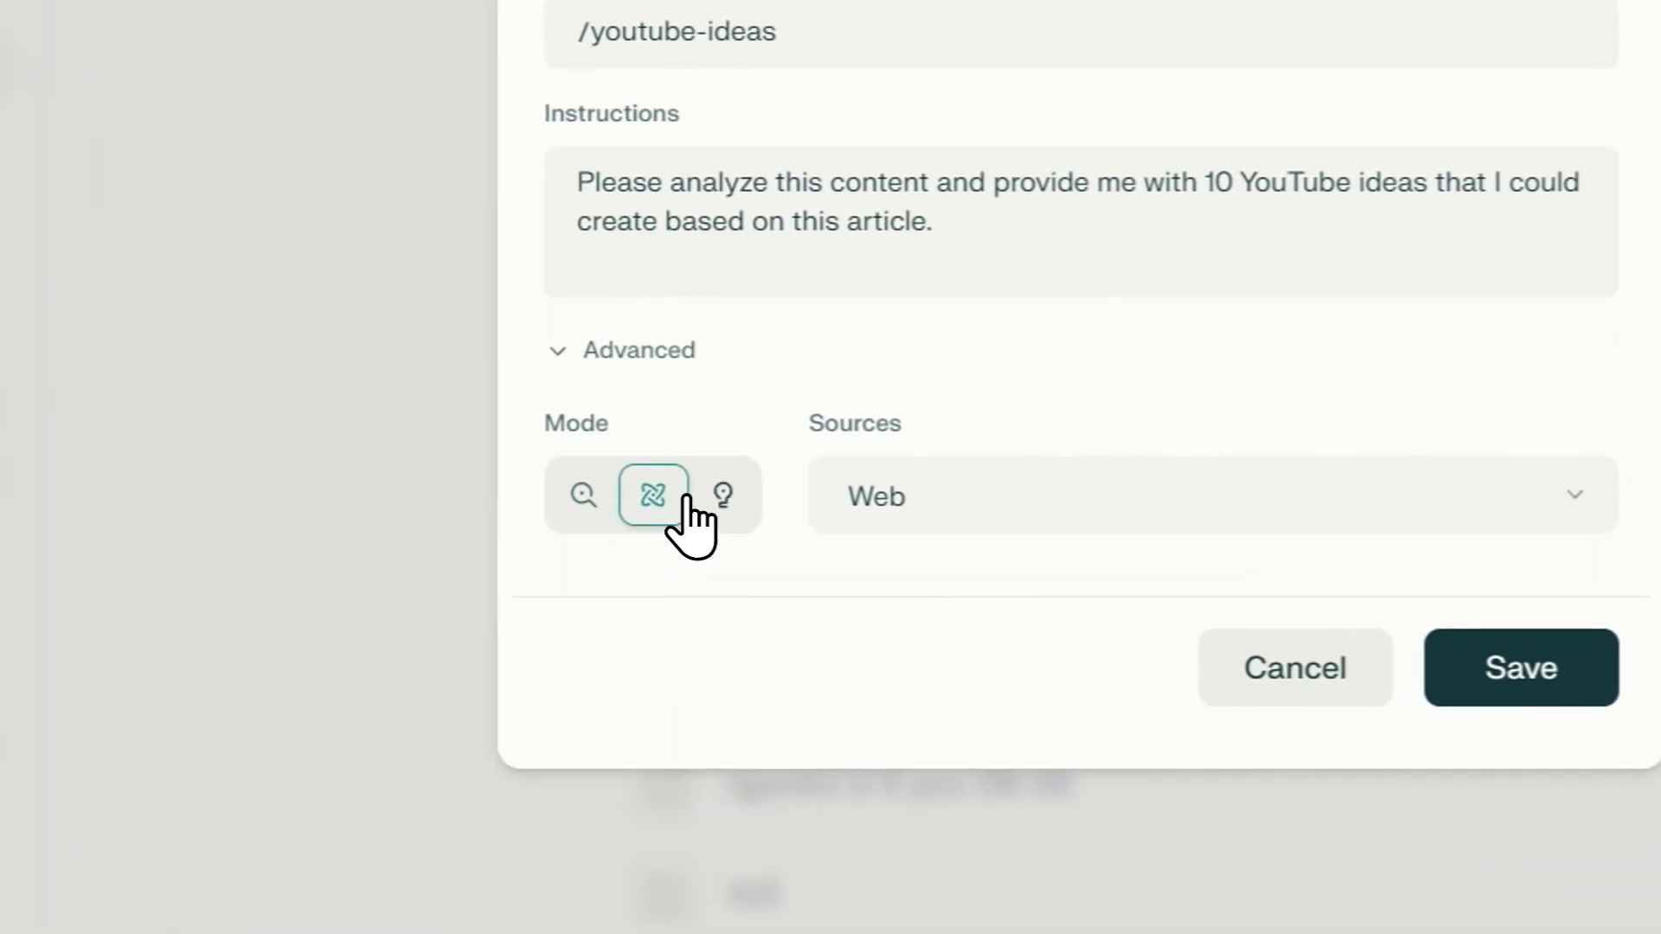
pyautogui.click(703, 498)
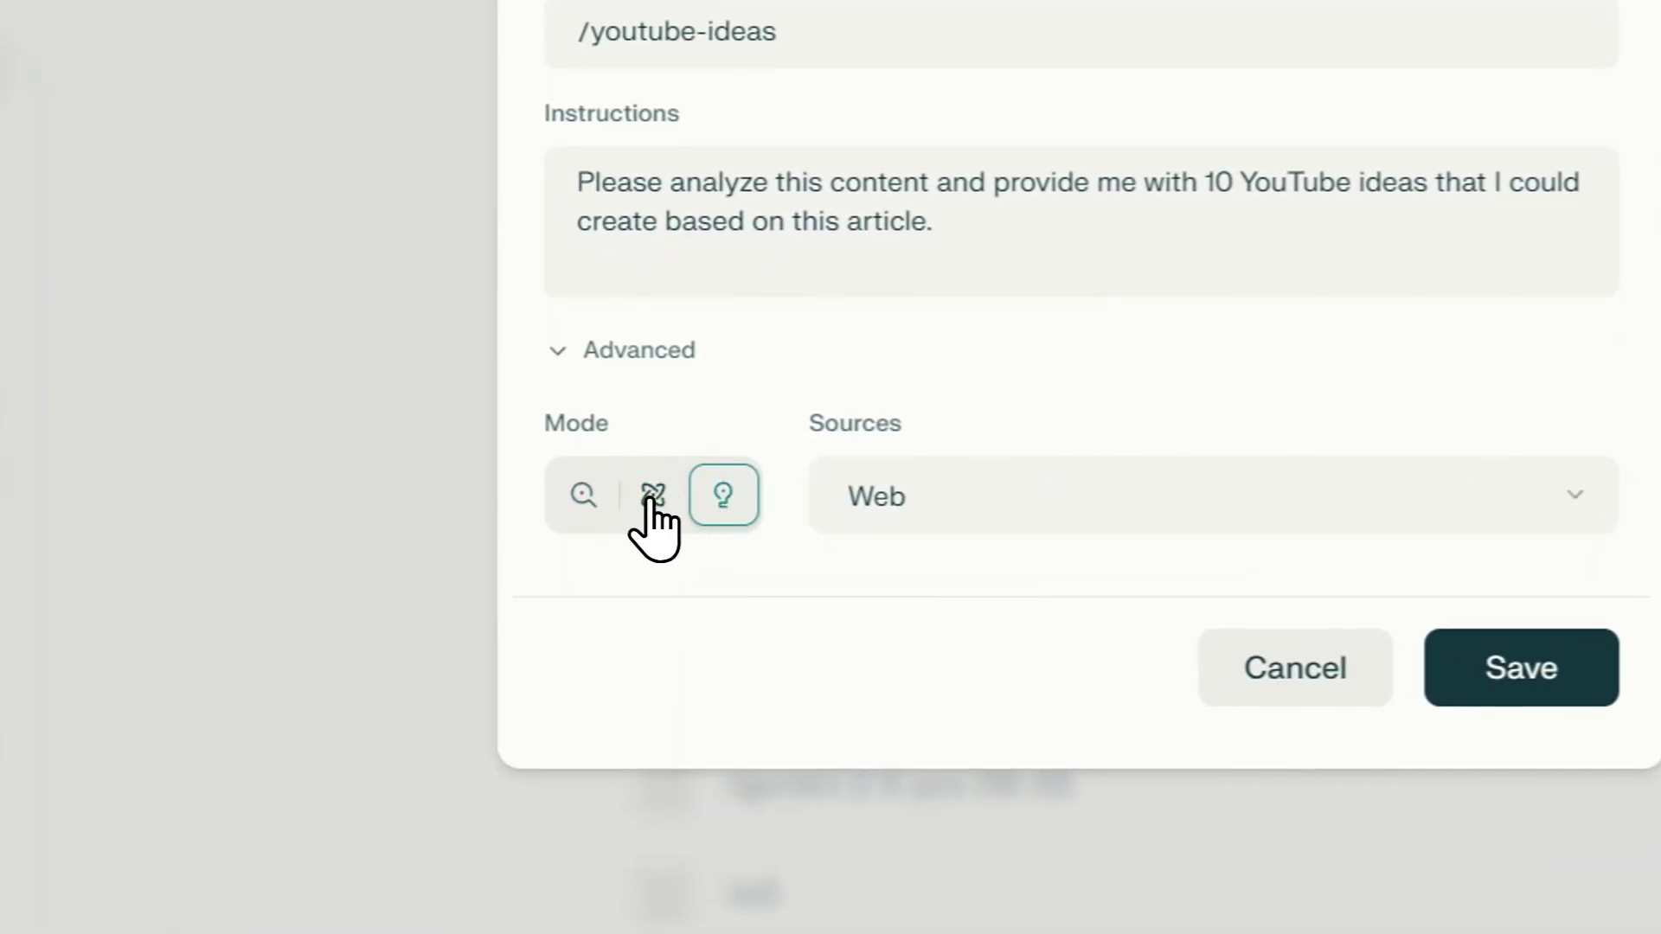
pyautogui.click(1044, 488)
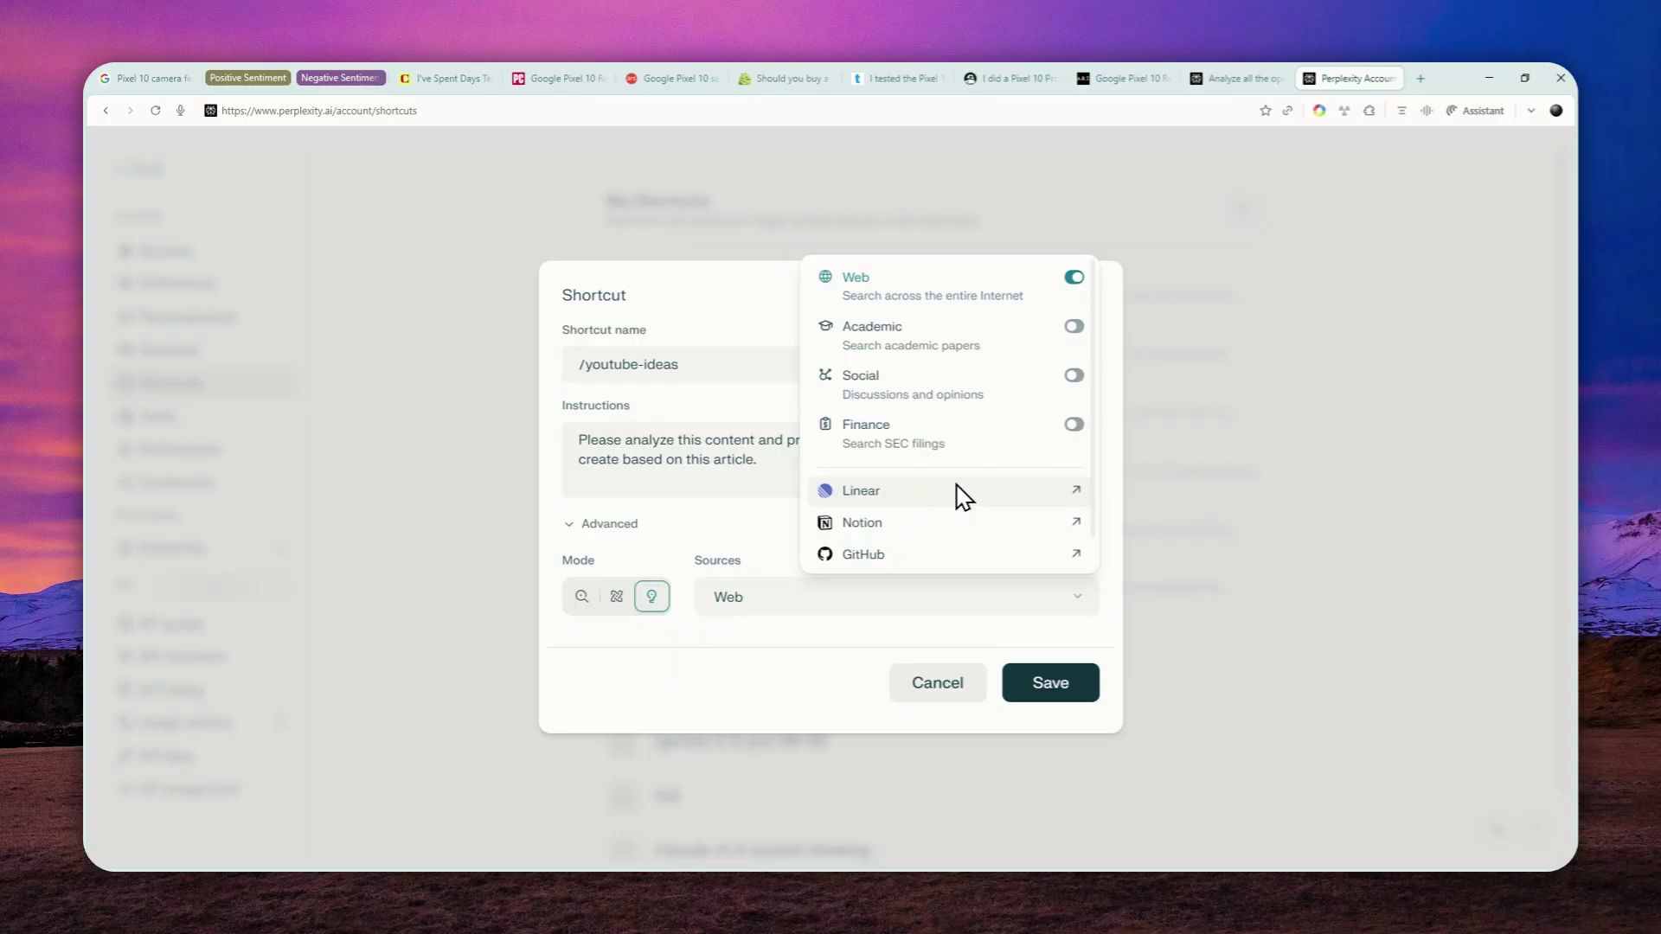
pyautogui.scroll(-1, 956, 510)
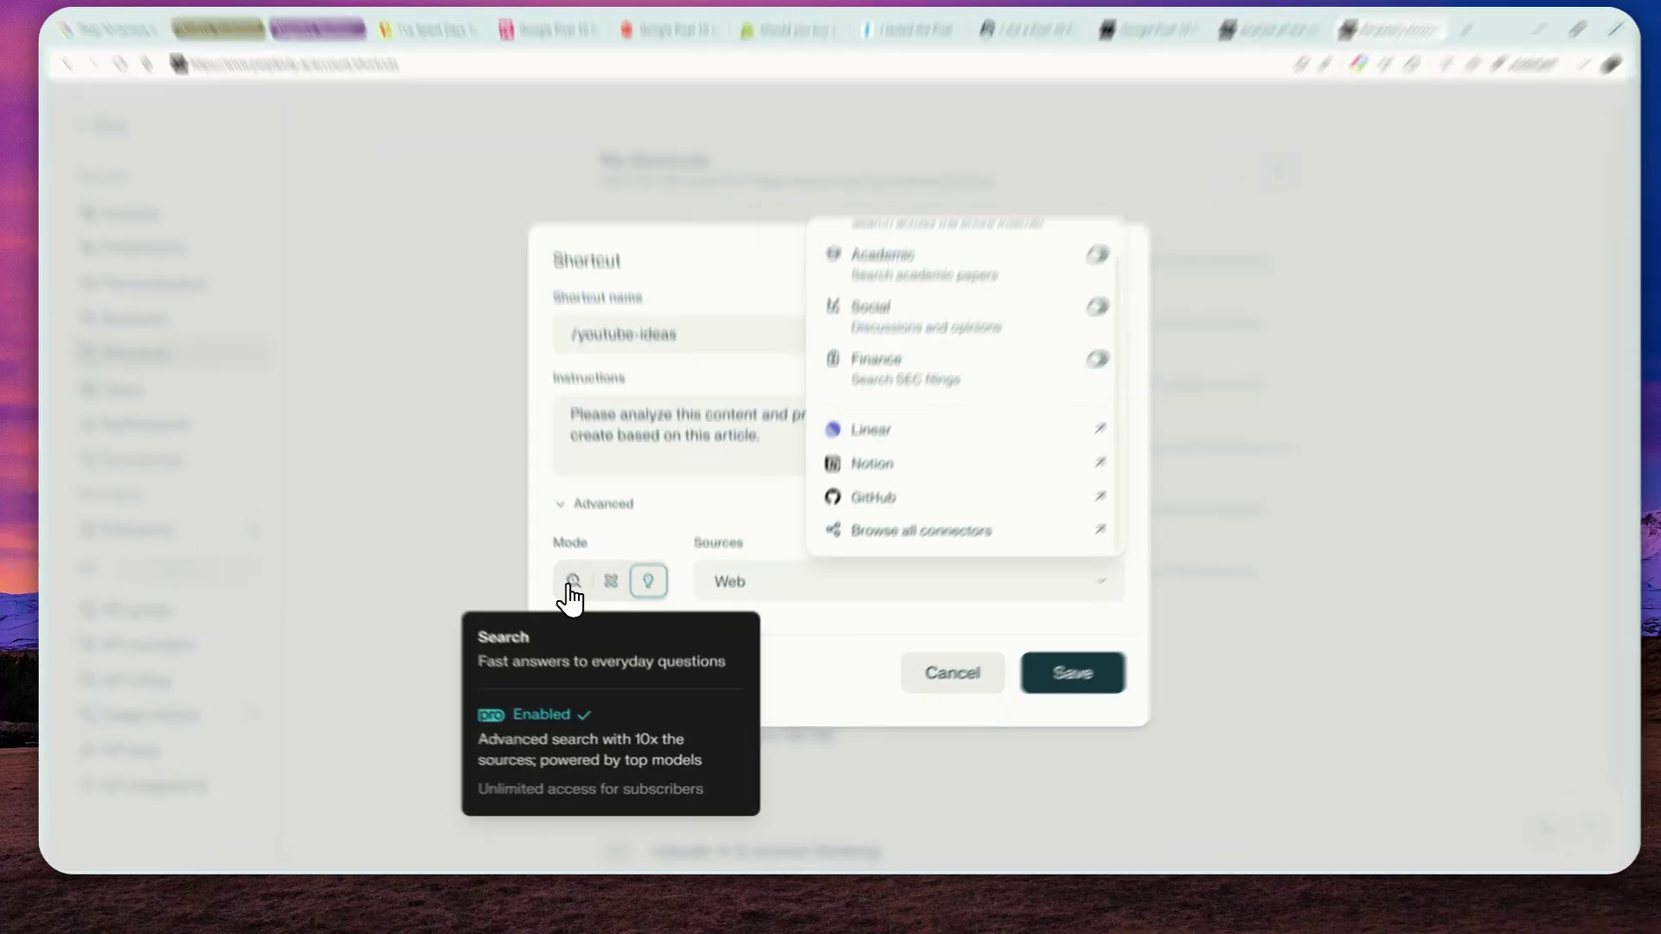
pyautogui.click(581, 597)
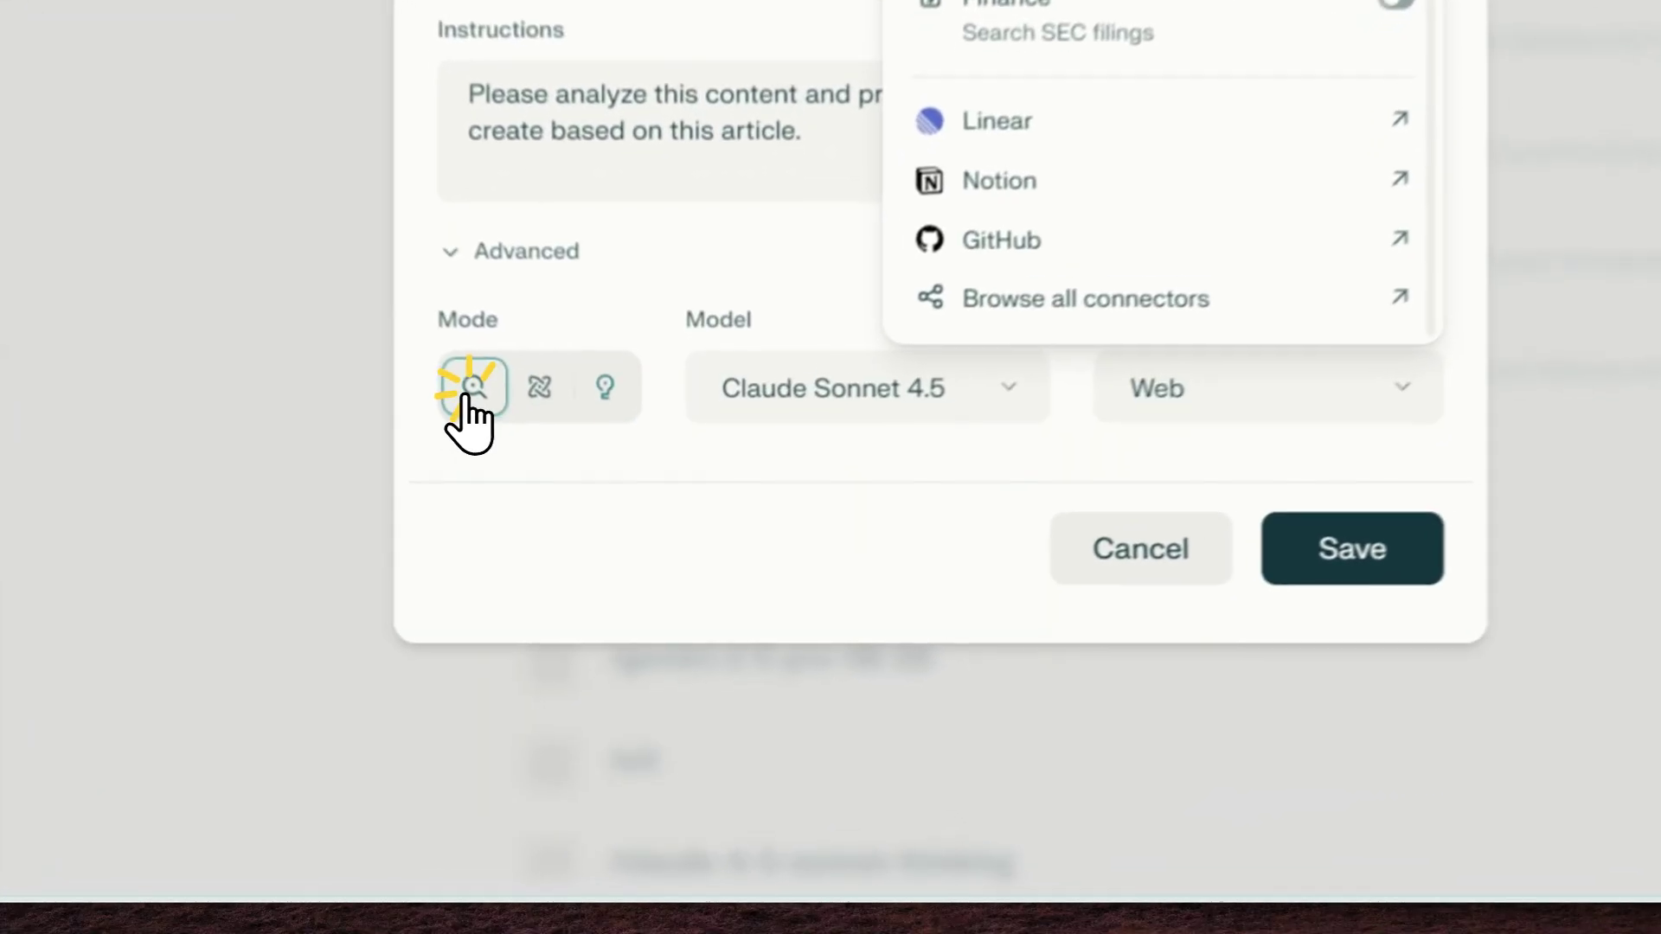
# - Keep Claude Sonnet 4.5 as the model and Web as the source, then save the shortcut
pyautogui.click(847, 362)
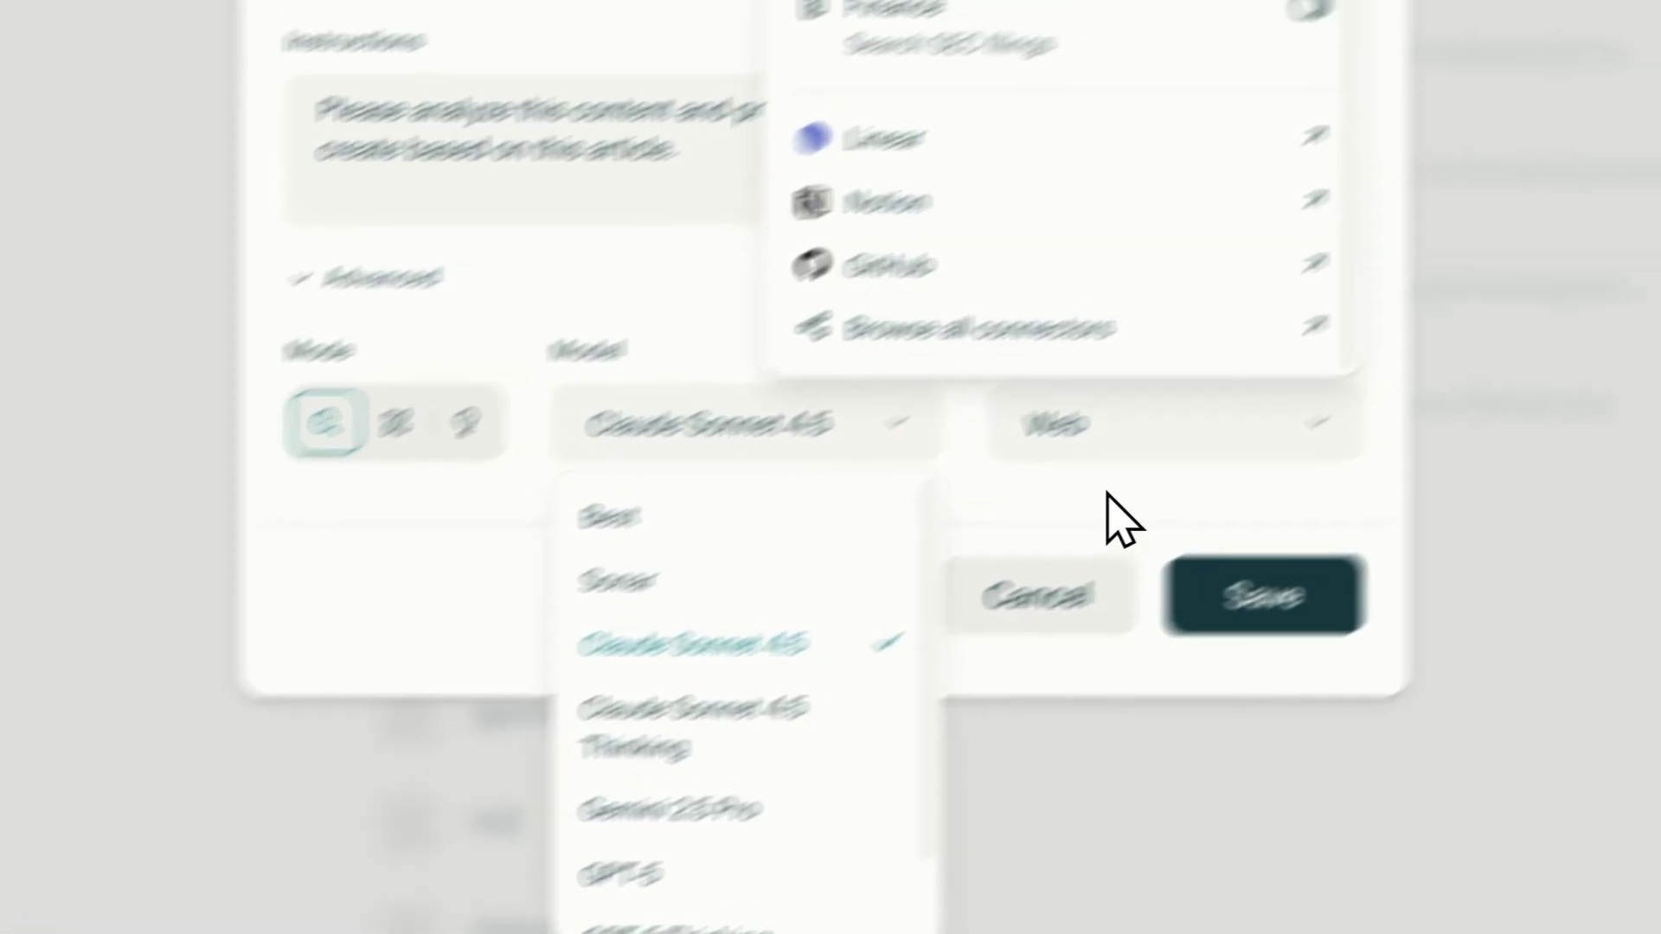
pyautogui.click(1127, 443)
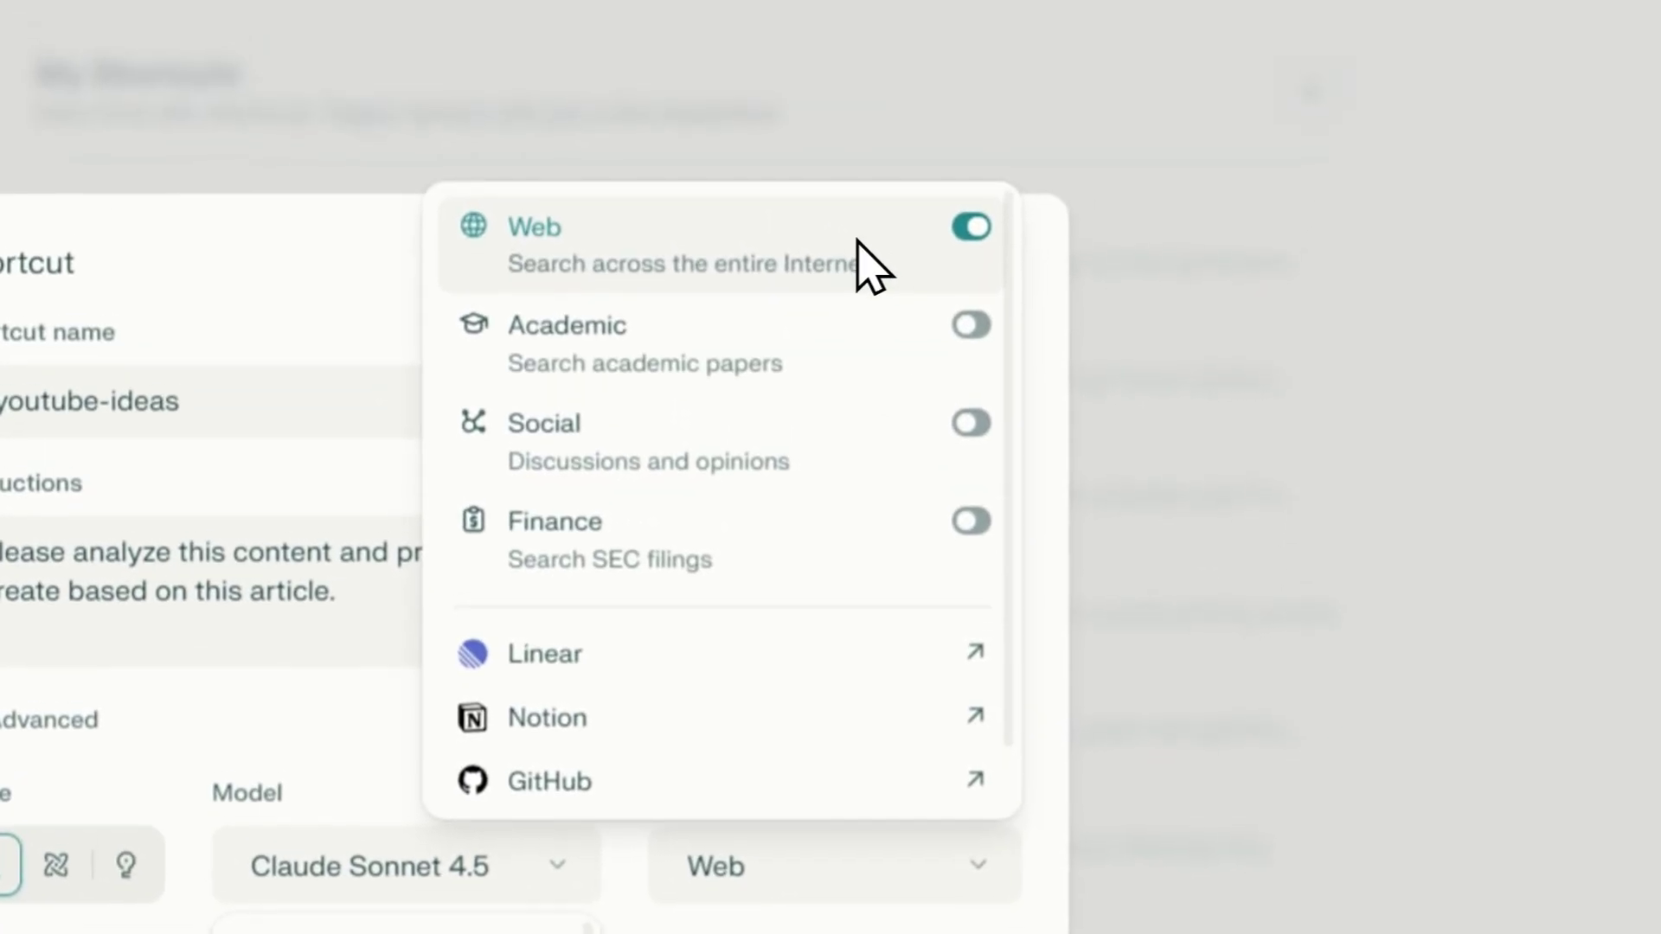
pyautogui.click(705, 866)
pyautogui.click(467, 866)
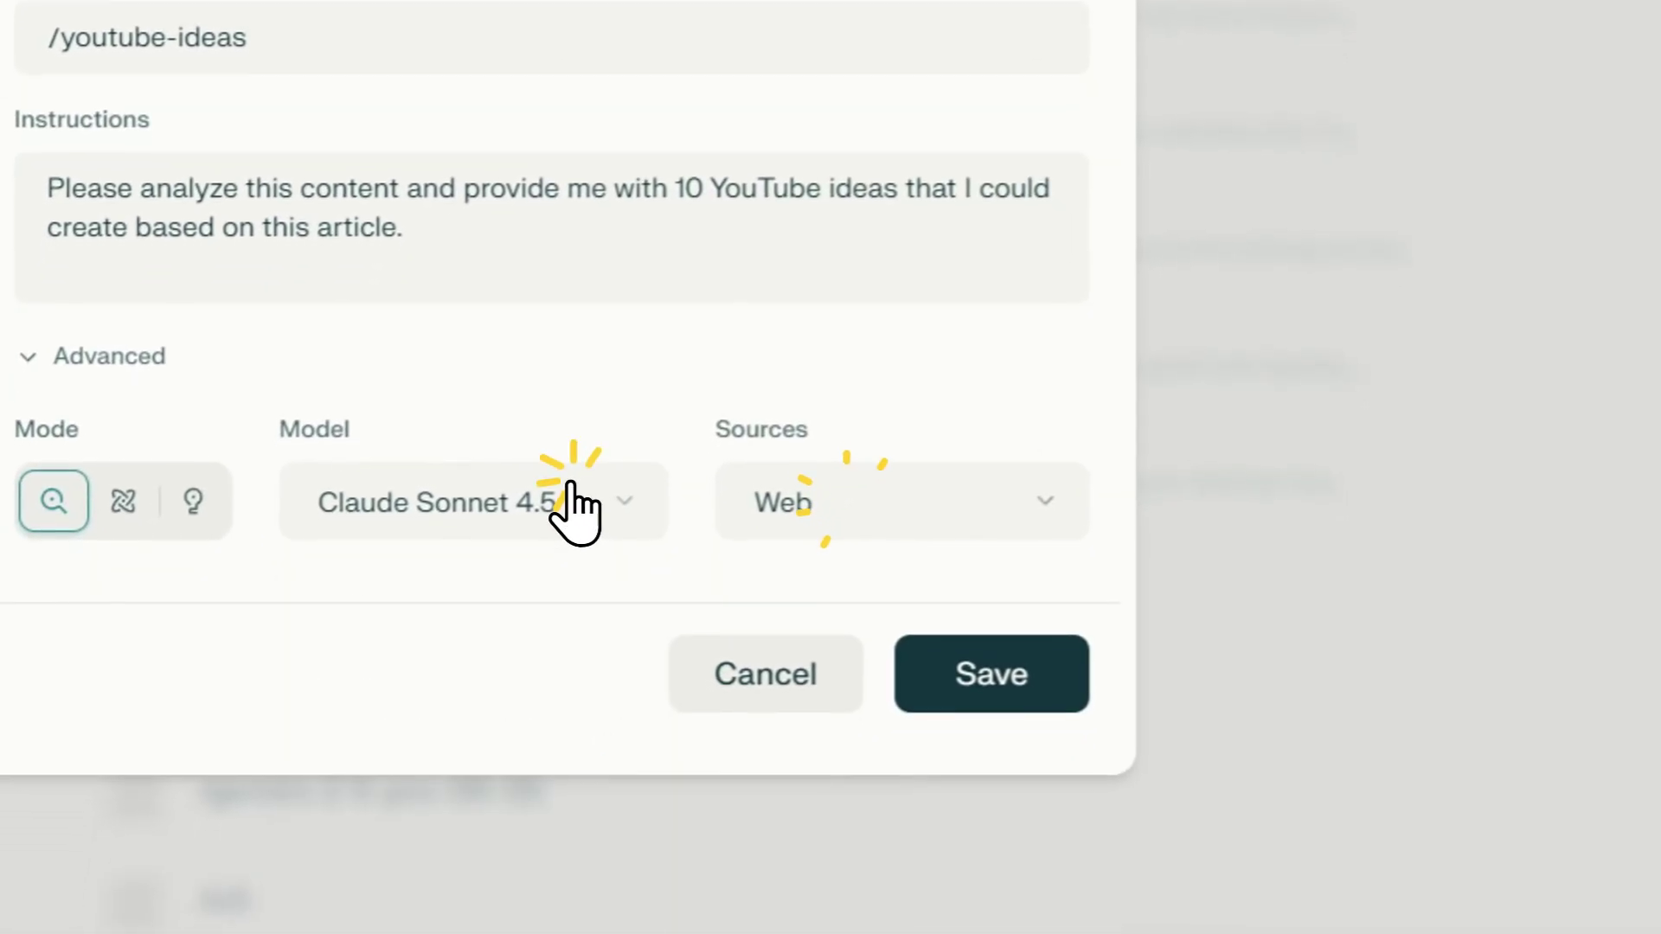
pyautogui.click(1003, 676)
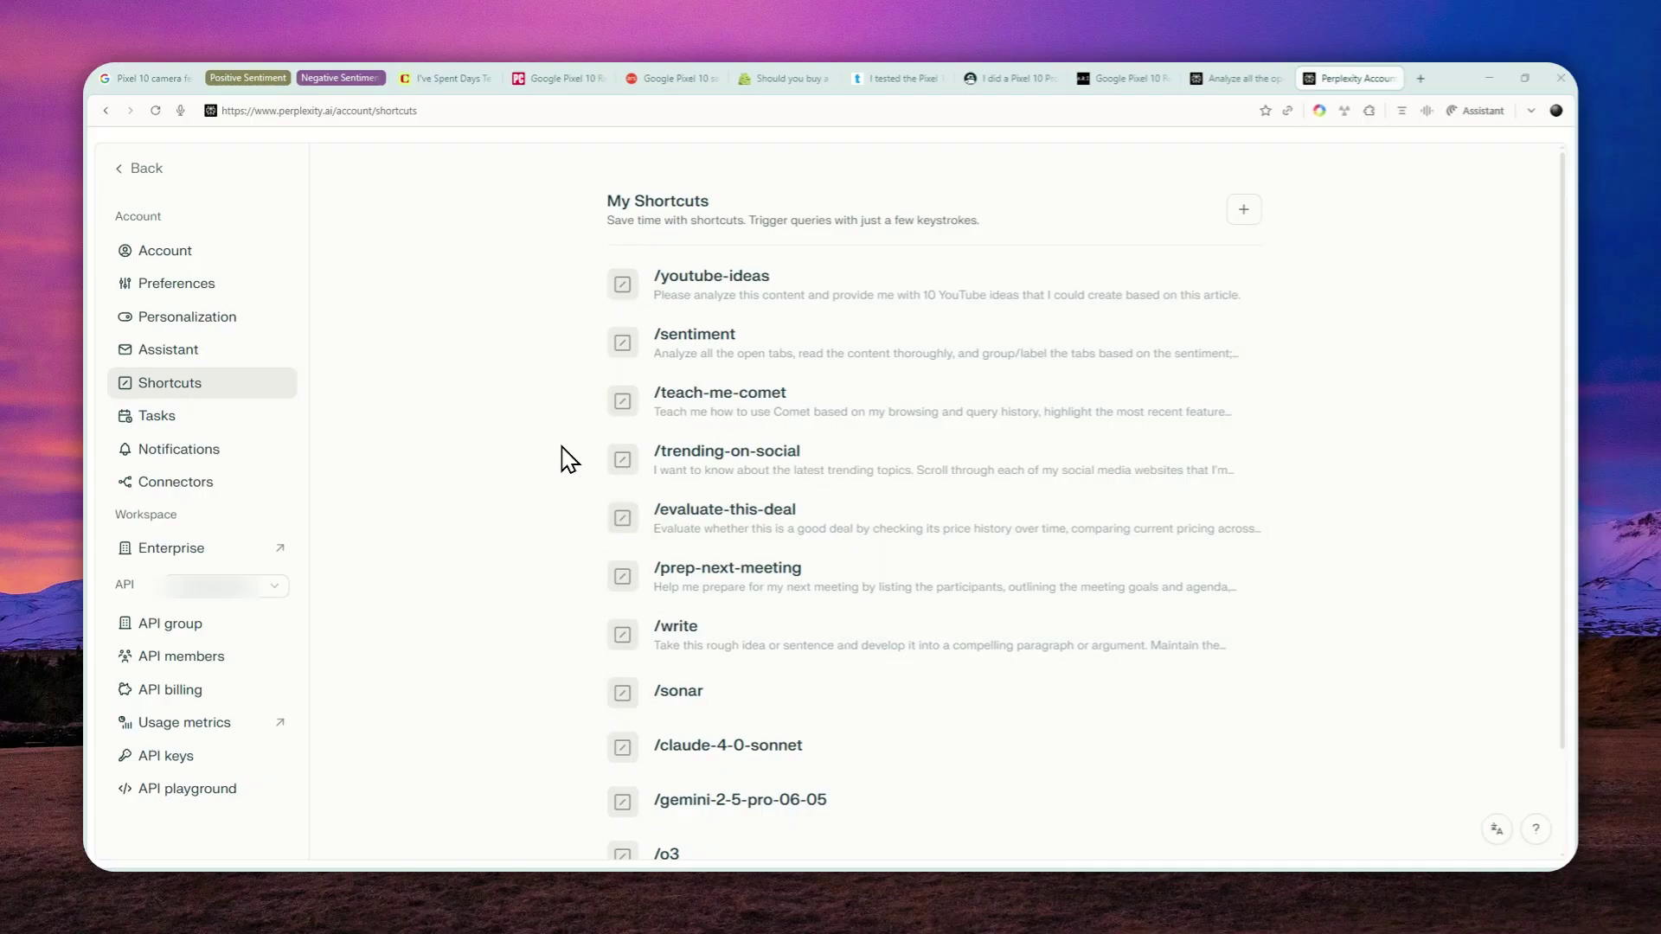
# - Open the Assistant sidebar on the Pixel 10 camera article
pyautogui.click(161, 77)
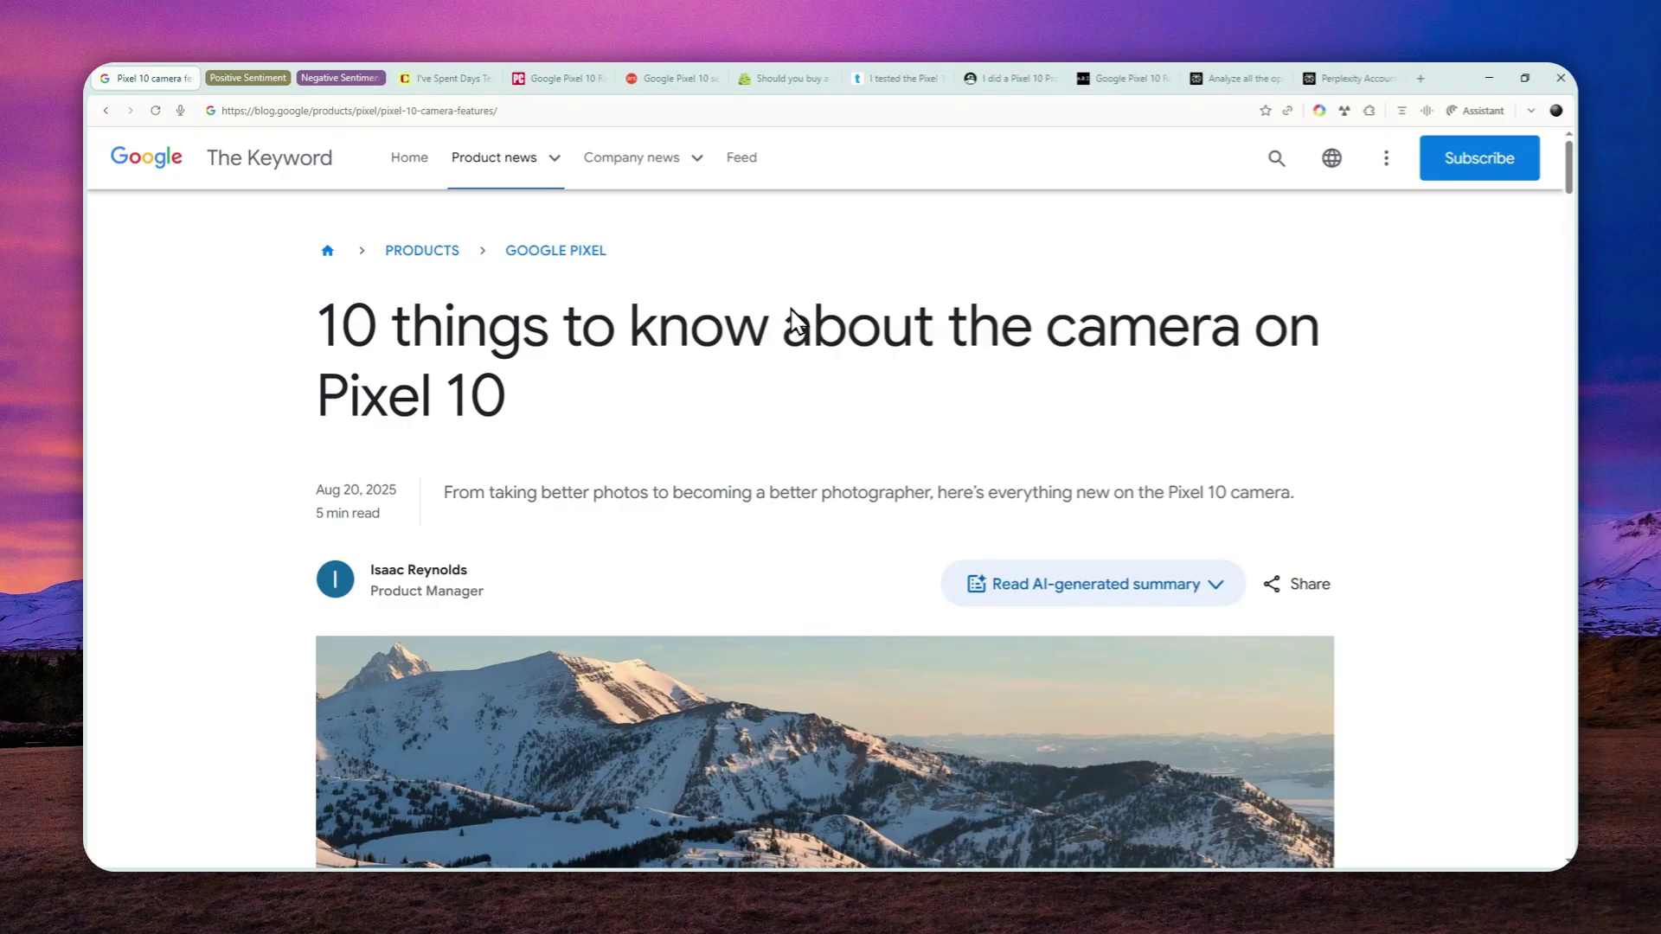
pyautogui.scroll(-3, 801, 323)
pyautogui.scroll(3, 859, 366)
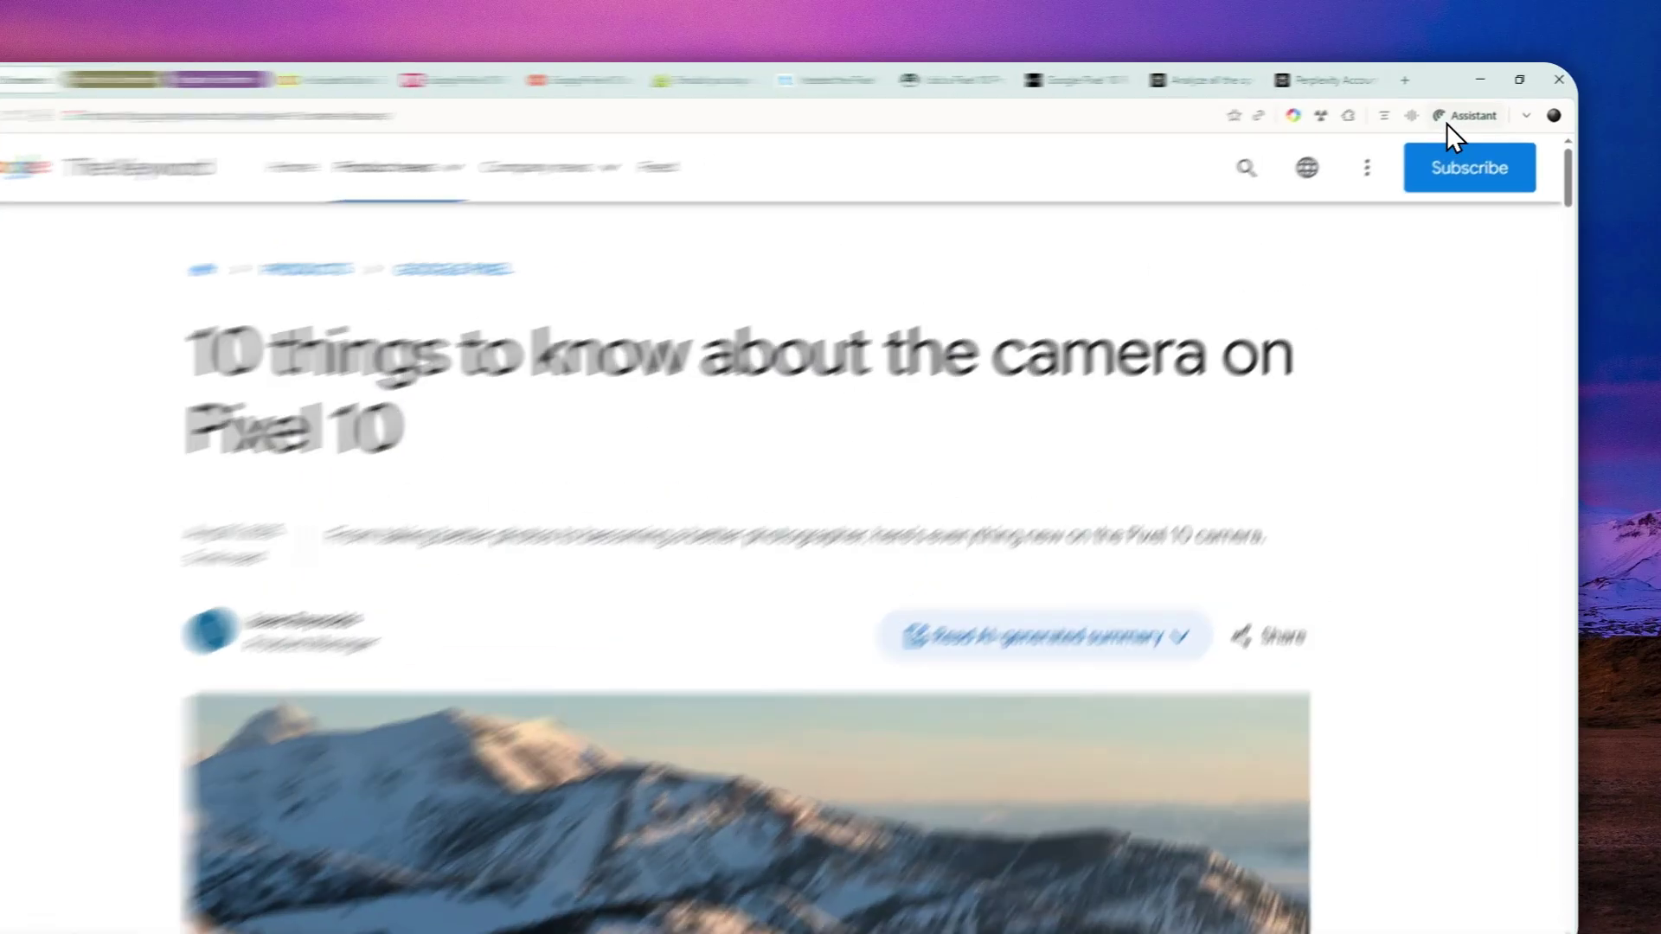
pyautogui.click(1475, 112)
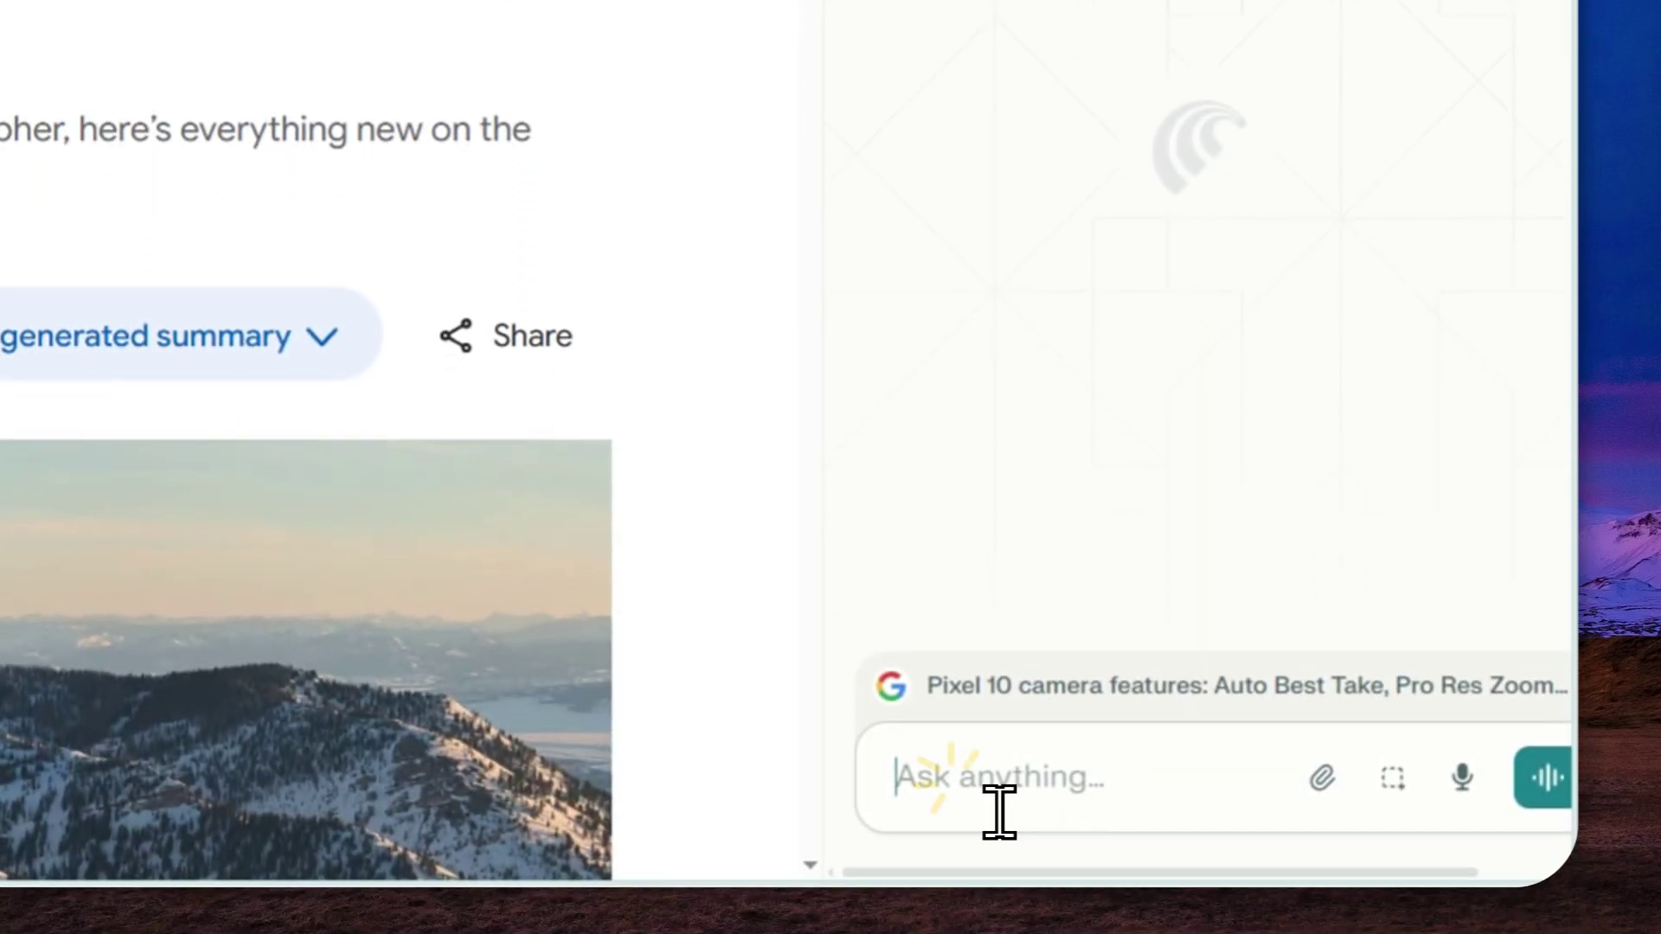
# - Enter /yo, choose /youtube-ideas and send it for this article
pyautogui.click(1037, 933)
pyautogui.write('/yout')
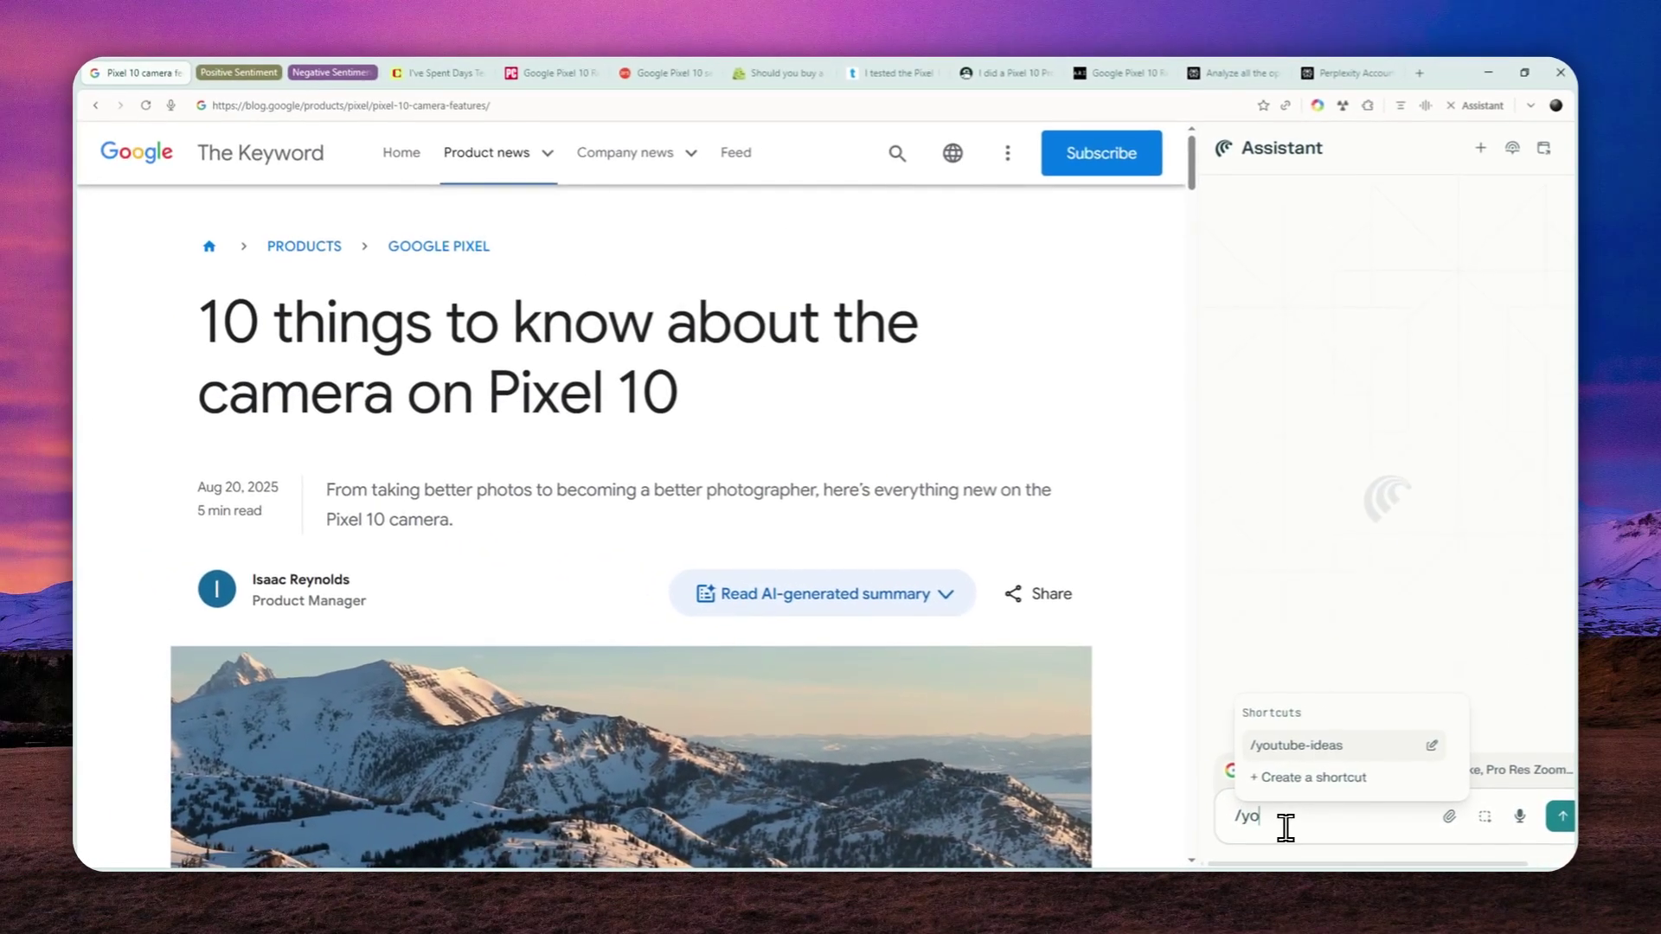
pyautogui.click(1298, 745)
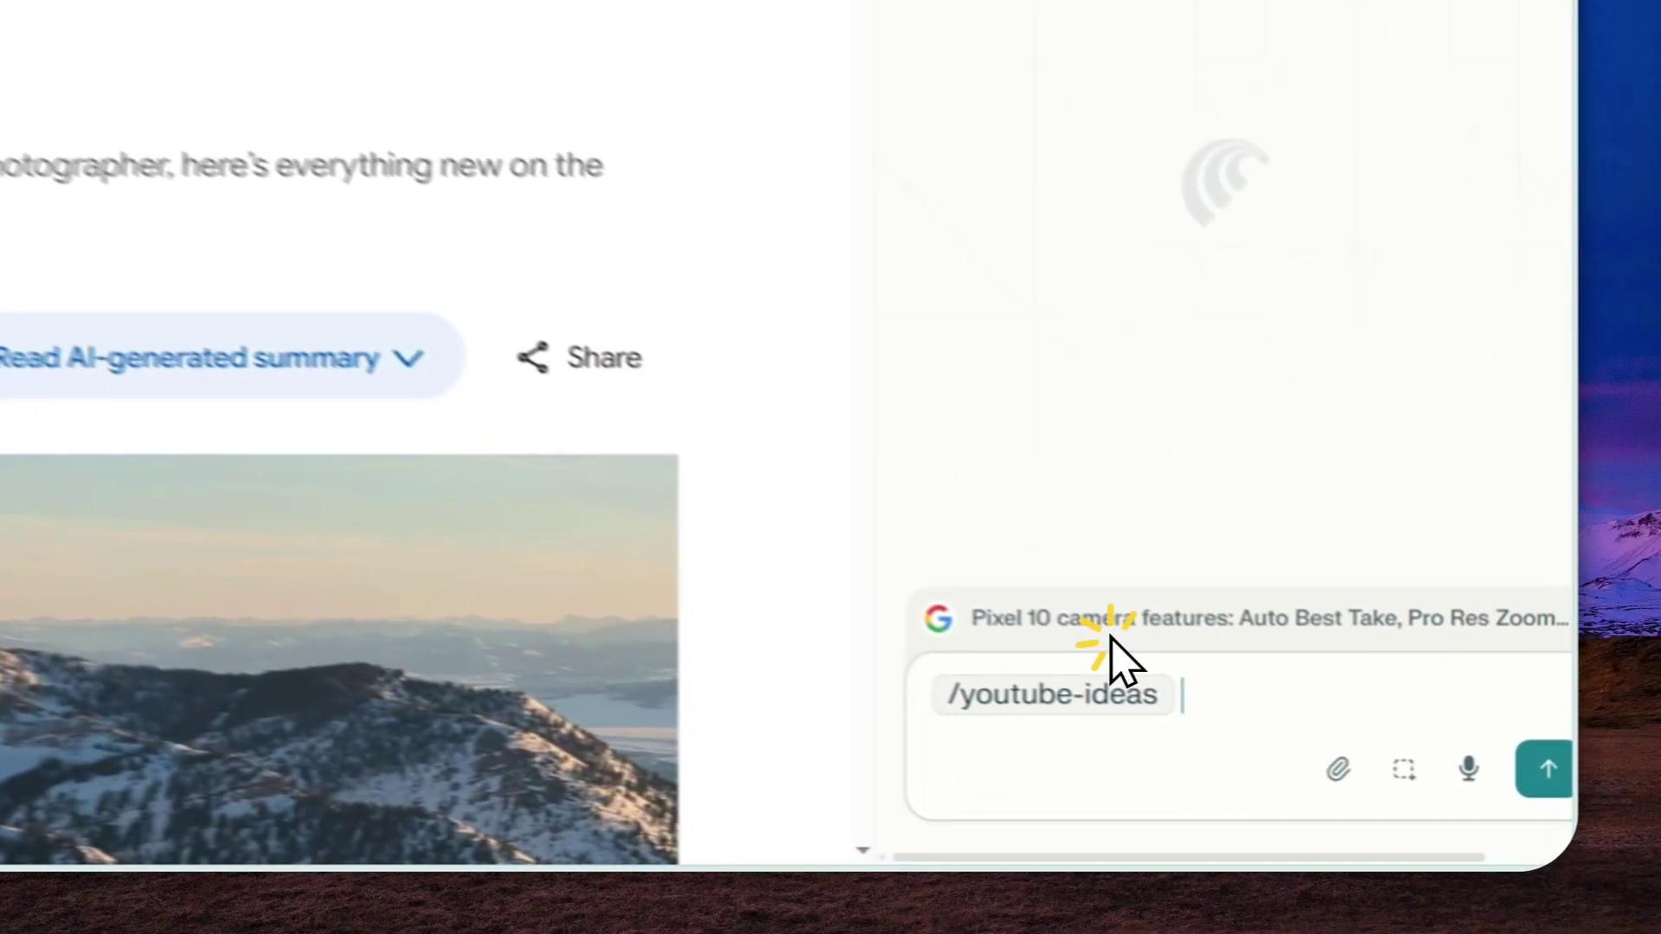
pyautogui.click(1548, 775)
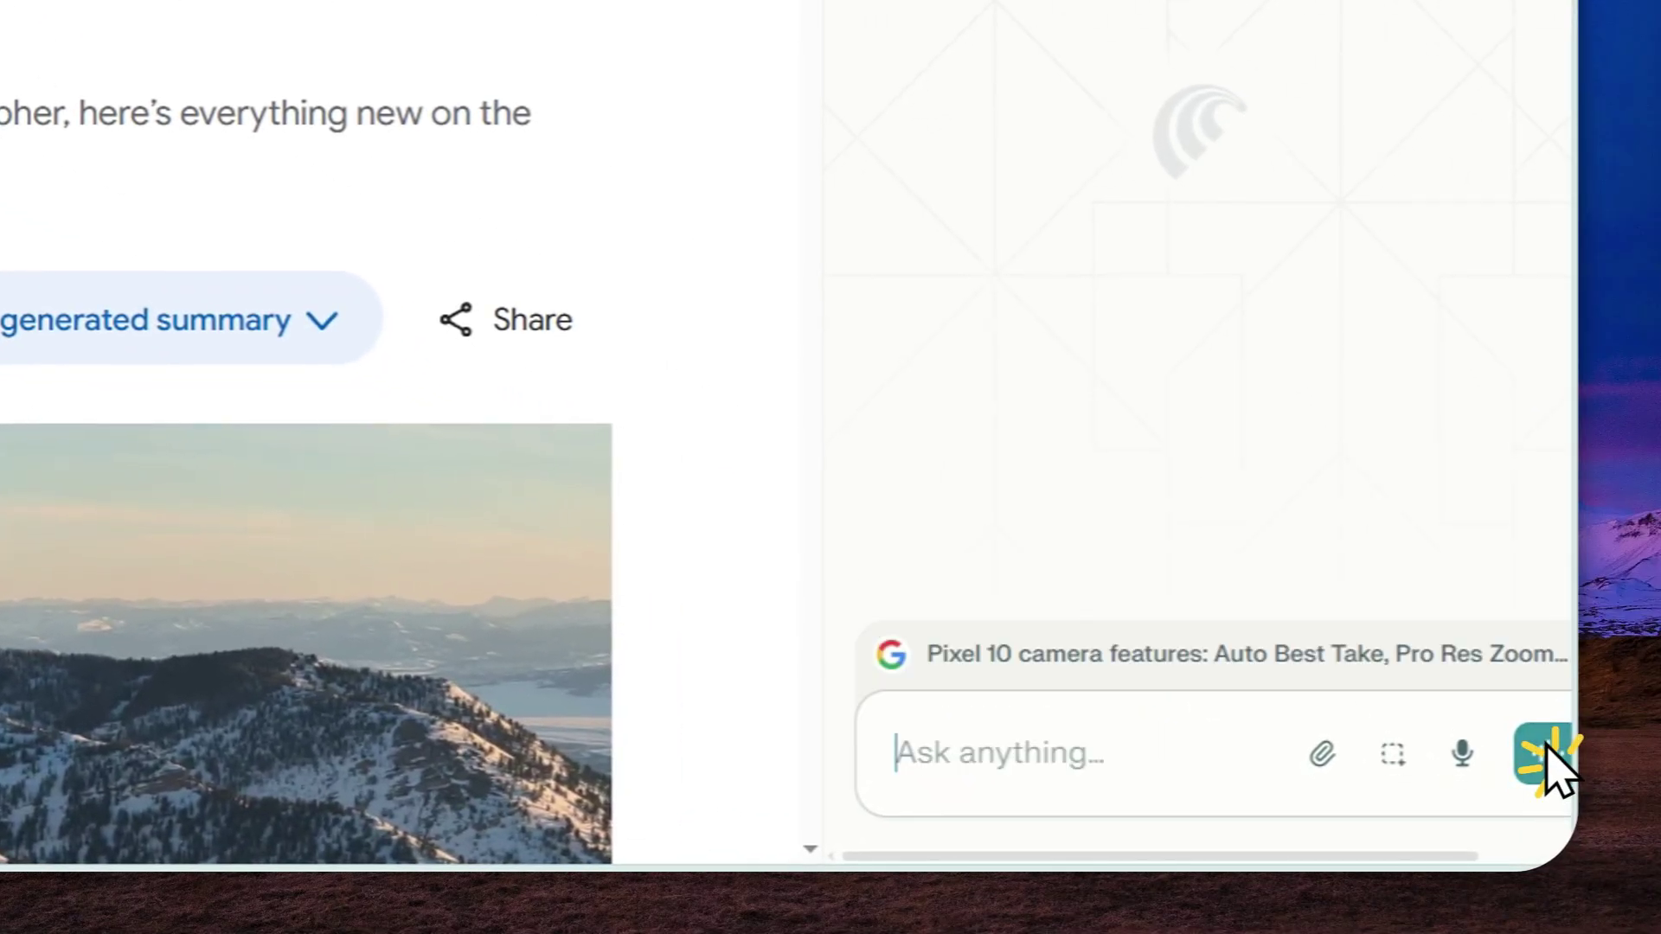